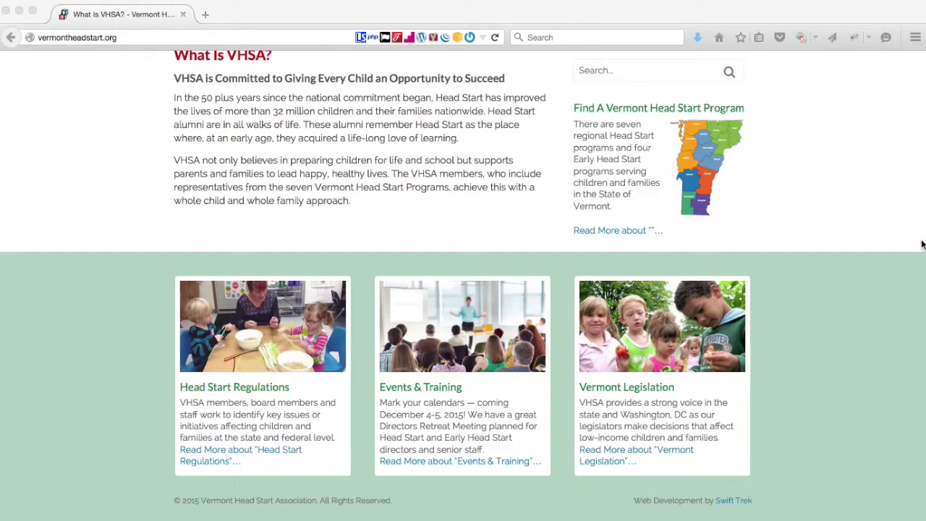
- Examine the Vermont Head Start Association home page, including its slideshow and the three featured-page boxes at the foot
{"action": "scroll", "coordinate": [687, 110], "scroll_direction": "up", "scroll_amount": 5}
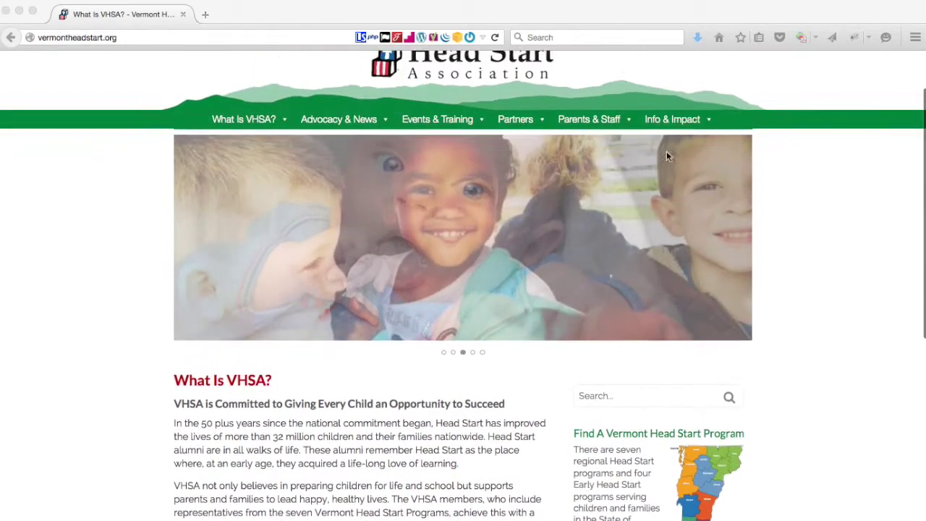
{"action": "scroll", "coordinate": [618, 418], "scroll_direction": "down", "scroll_amount": 2}
{"action": "scroll", "coordinate": [661, 303], "scroll_direction": "down", "scroll_amount": 5}
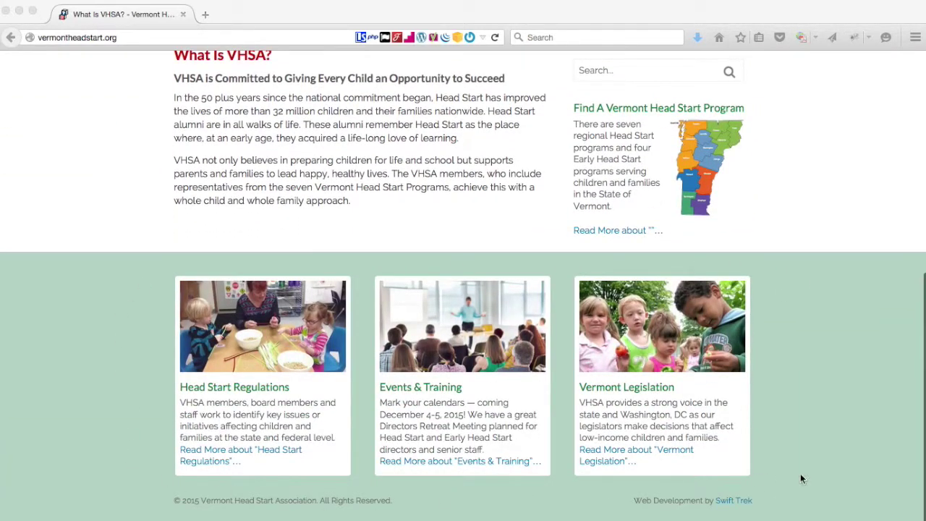
{"action": "scroll", "coordinate": [747, 205], "scroll_direction": "up", "scroll_amount": 6}
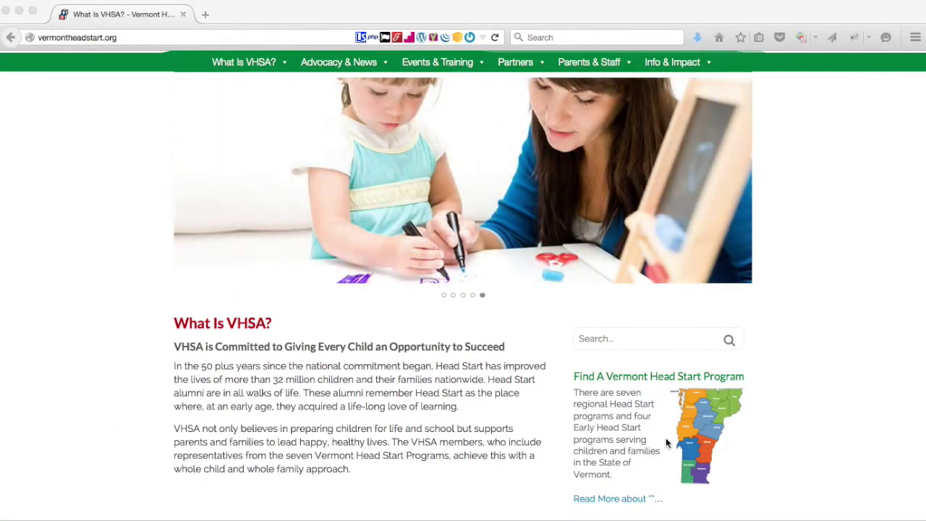
{"action": "scroll", "coordinate": [778, 372], "scroll_direction": "down", "scroll_amount": 3}
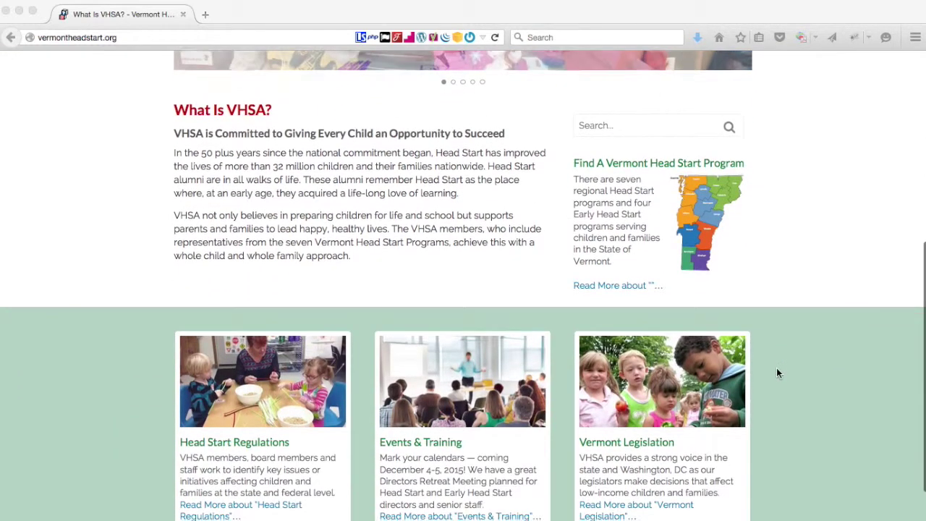
{"action": "scroll", "coordinate": [776, 368], "scroll_direction": "down", "scroll_amount": 1}
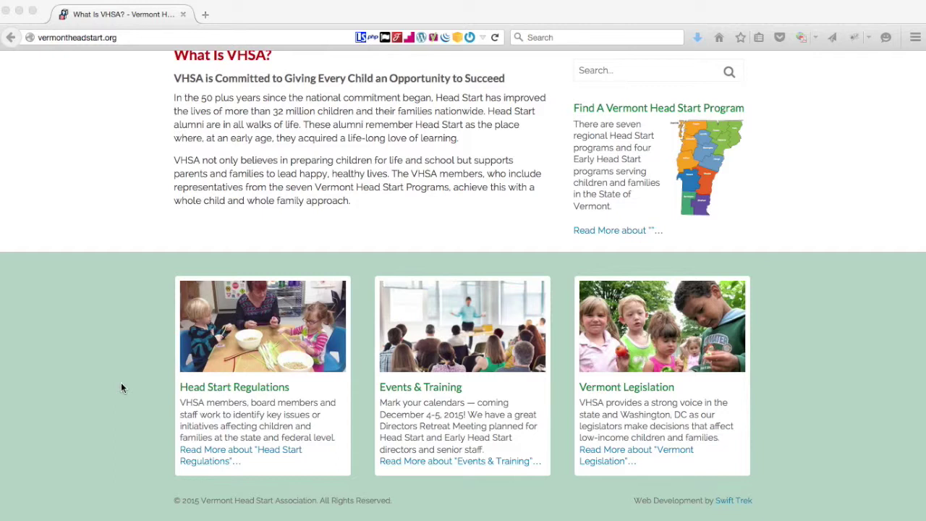
{"action": "scroll", "coordinate": [120, 382], "scroll_direction": "up", "scroll_amount": 10}
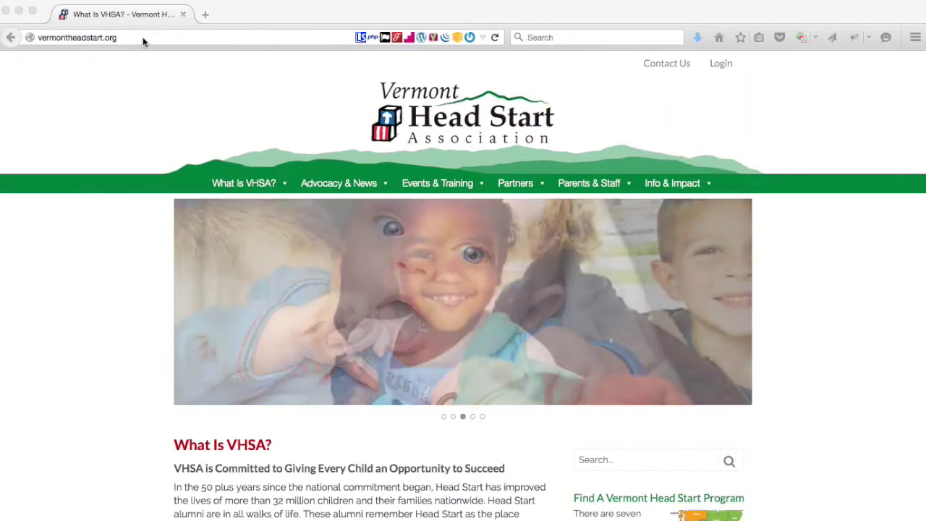
- Go to the site's wp-admin address and log in to WordPress with the prefilled account credentials
{"action": "left_click", "coordinate": [143, 37]}
{"action": "left_click", "coordinate": [143, 38]}
{"action": "type", "text": "/wp"}
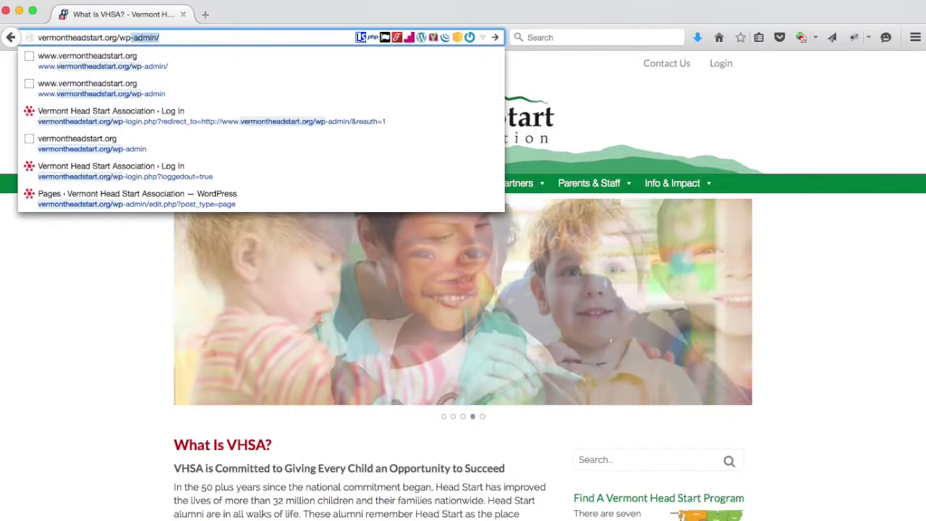
{"action": "key", "text": "Return"}
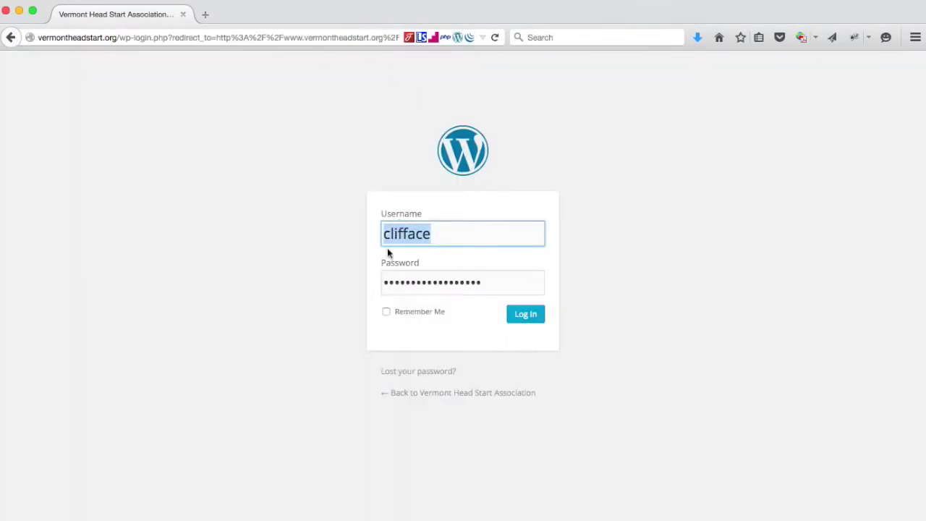
{"action": "left_click", "coordinate": [526, 318]}
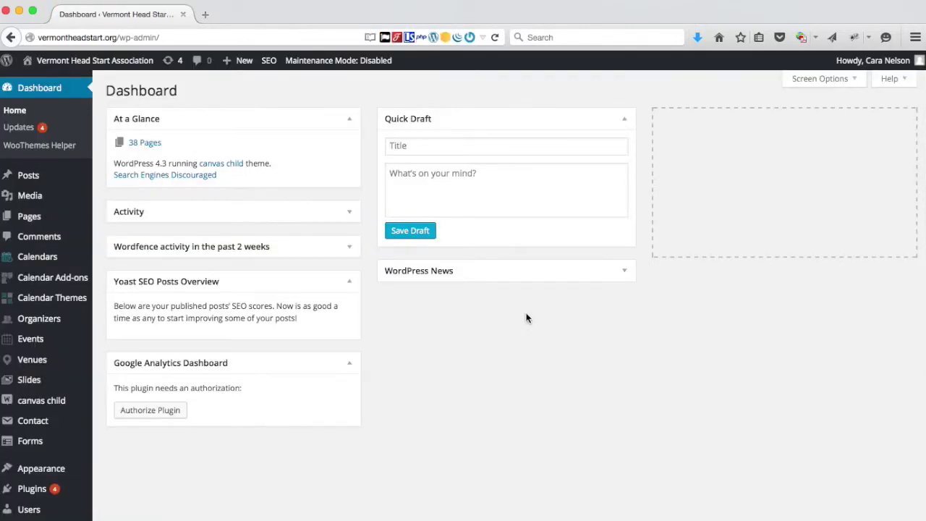
- Open the Head Start Regulations page for editing from the list of all pages
{"action": "scroll", "coordinate": [526, 318], "scroll_direction": "down", "scroll_amount": 3}
{"action": "scroll", "coordinate": [527, 319], "scroll_direction": "up", "scroll_amount": 3}
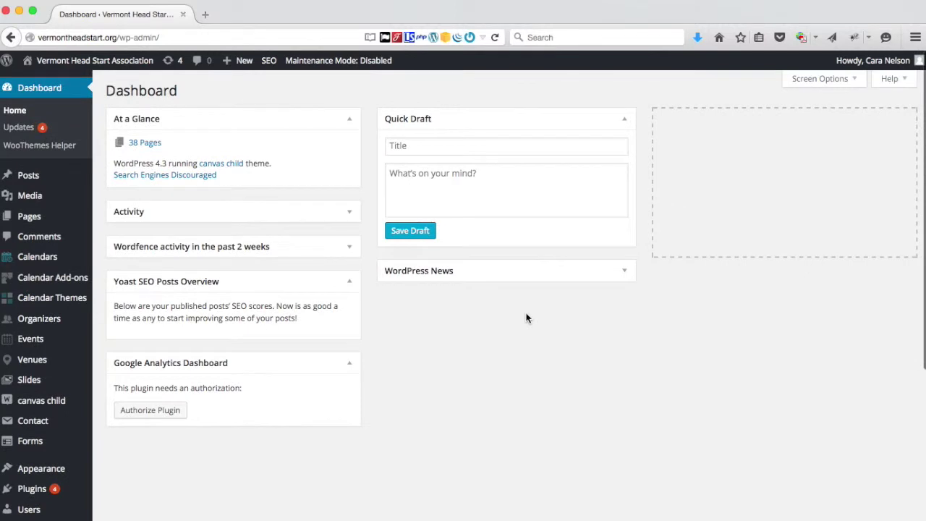
{"action": "scroll", "coordinate": [526, 318], "scroll_direction": "down", "scroll_amount": 3}
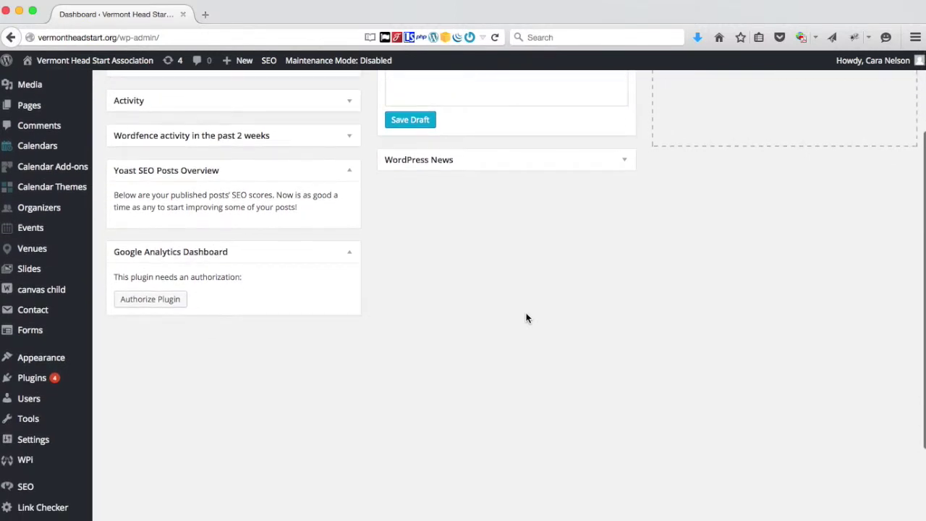
{"action": "scroll", "coordinate": [527, 319], "scroll_direction": "up", "scroll_amount": 2}
{"action": "left_click", "coordinate": [27, 170]}
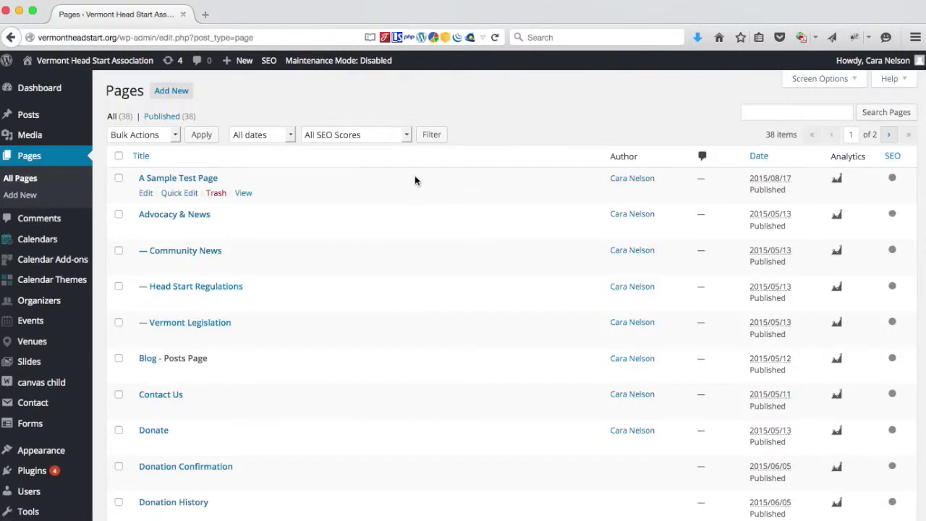
{"action": "left_click", "coordinate": [209, 287]}
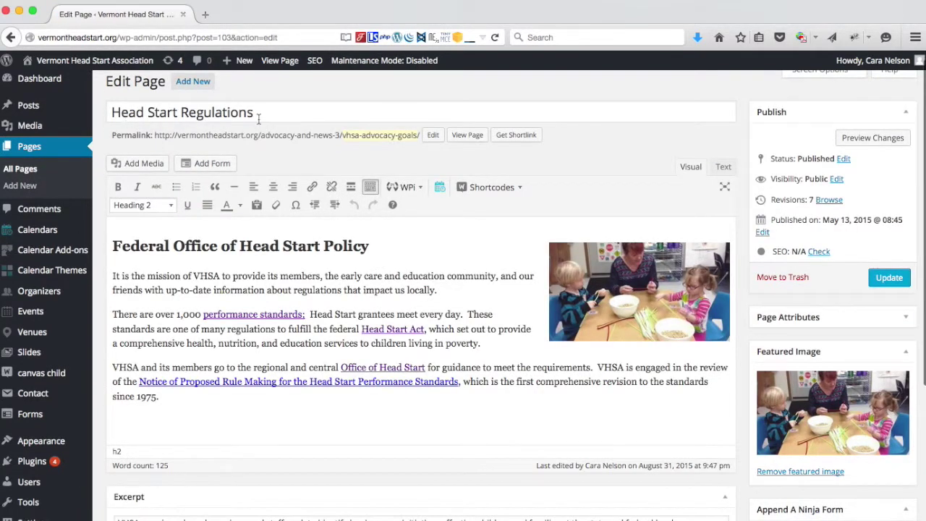
- Review the Head Start Regulations page's body text, excerpt and featured image in the editor
{"action": "scroll", "coordinate": [564, 158], "scroll_direction": "down", "scroll_amount": 2}
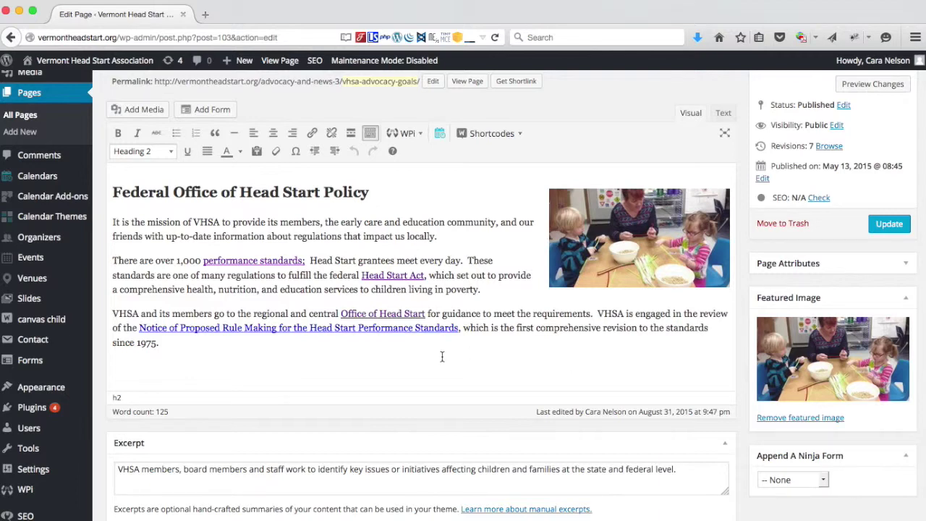
{"action": "scroll", "coordinate": [442, 356], "scroll_direction": "down", "scroll_amount": 2}
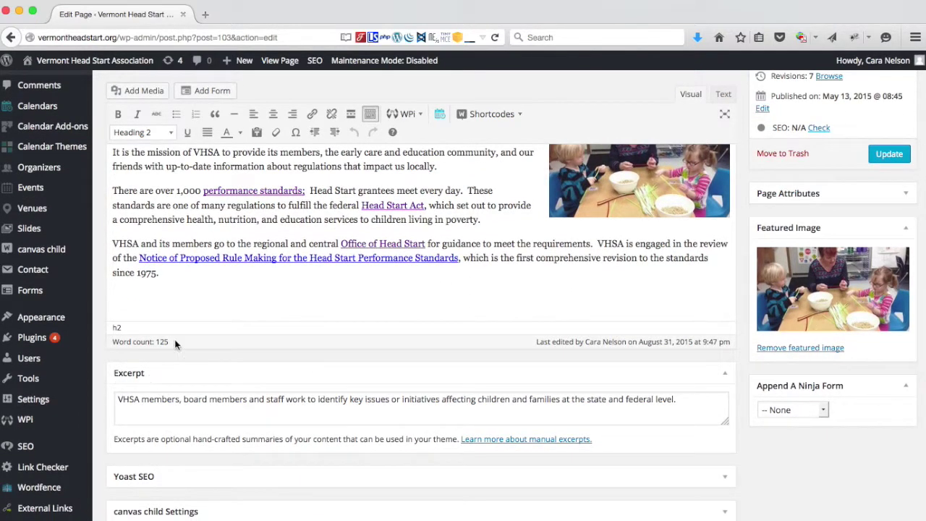
{"action": "scroll", "coordinate": [239, 232], "scroll_direction": "up", "scroll_amount": 1}
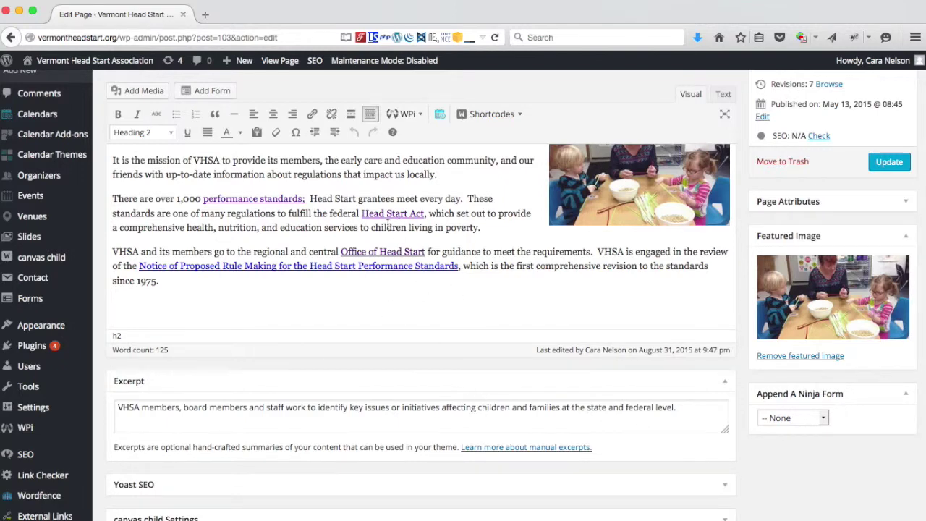
{"action": "scroll", "coordinate": [326, 311], "scroll_direction": "up", "scroll_amount": 2}
{"action": "scroll", "coordinate": [243, 389], "scroll_direction": "down", "scroll_amount": 3}
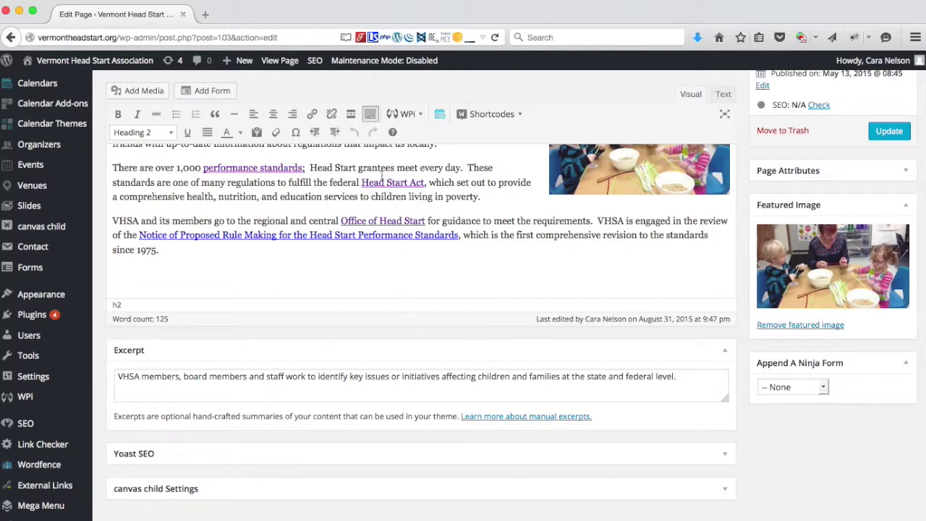
{"action": "scroll", "coordinate": [453, 221], "scroll_direction": "up", "scroll_amount": 5}
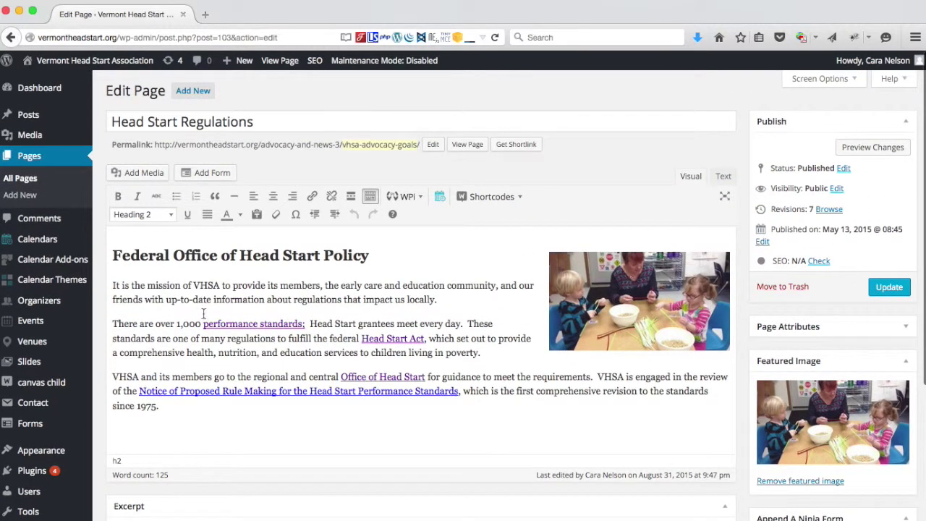
{"action": "scroll", "coordinate": [632, 417], "scroll_direction": "down", "scroll_amount": 4}
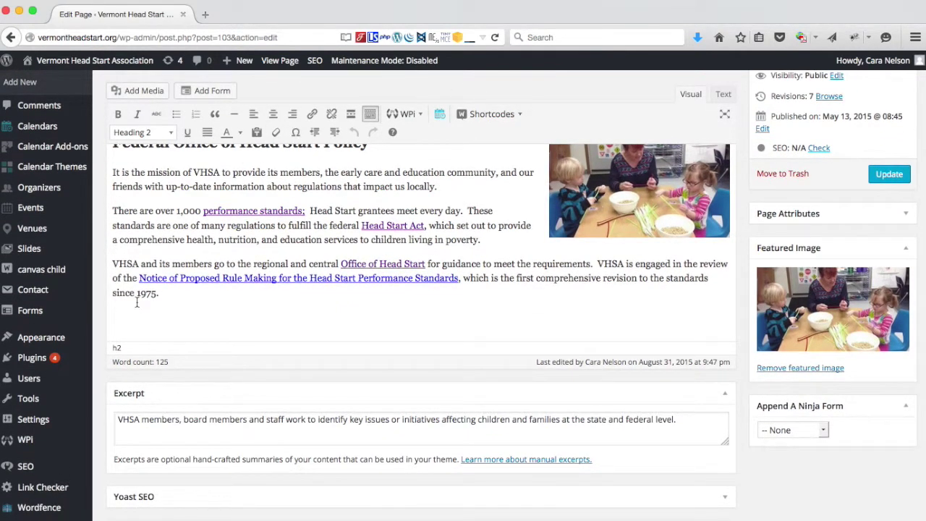
- Remove the page's featured image and set activities.jpg from the media library as the featured image
{"action": "left_click", "coordinate": [790, 372]}
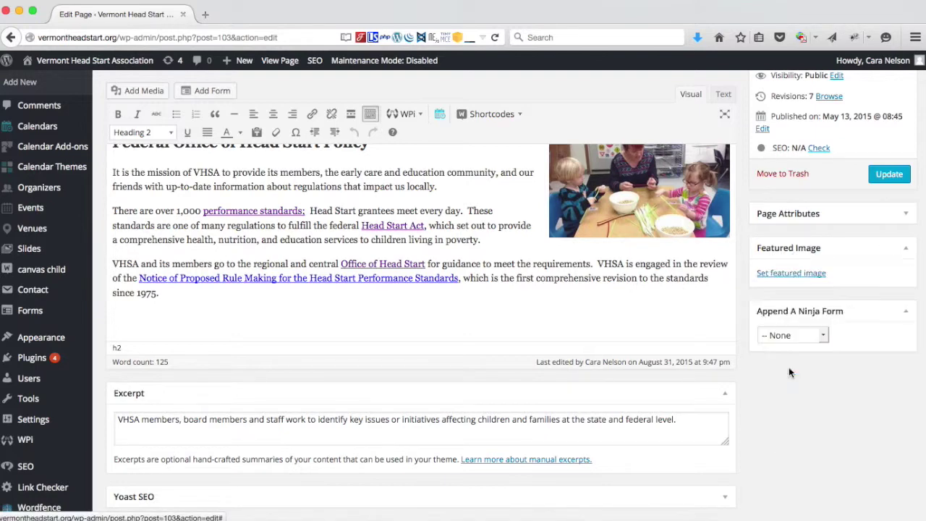
{"action": "left_click", "coordinate": [785, 280]}
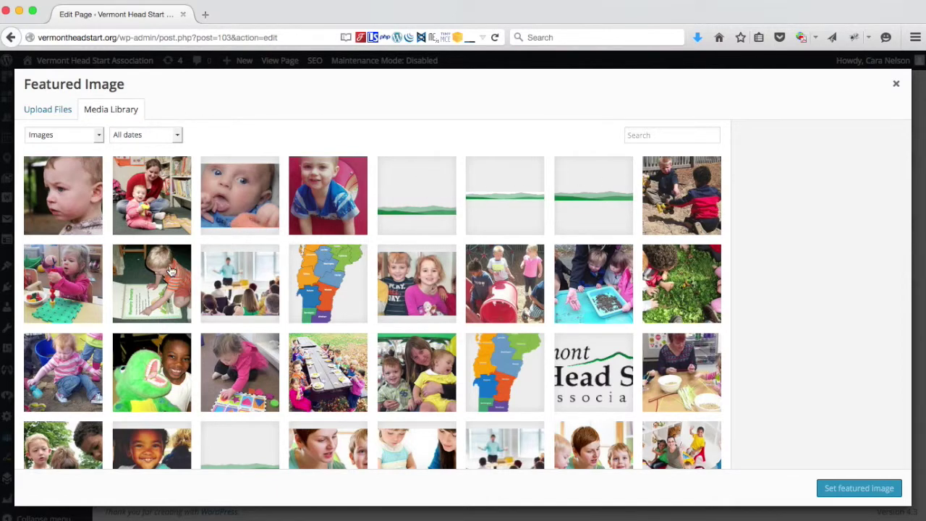
{"action": "scroll", "coordinate": [171, 271], "scroll_direction": "down", "scroll_amount": 3}
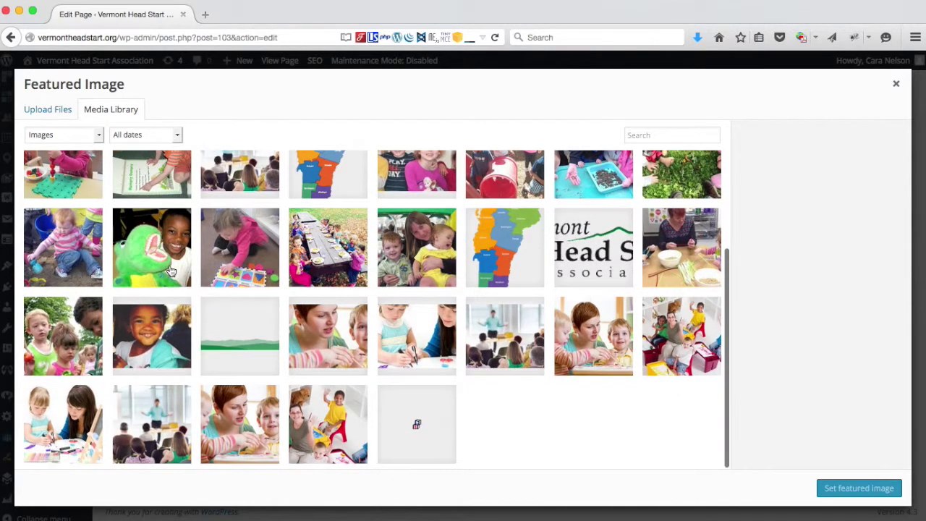
{"action": "left_click", "coordinate": [73, 332]}
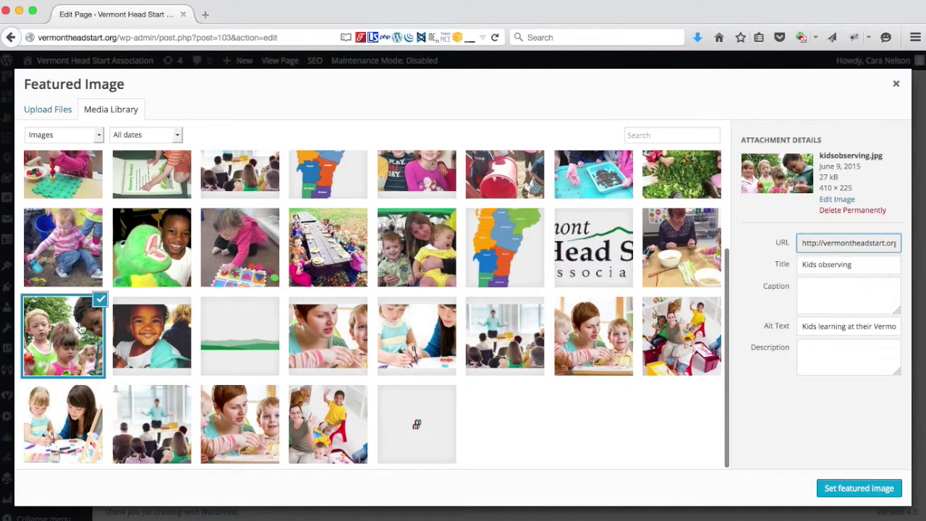
{"action": "left_click", "coordinate": [683, 253]}
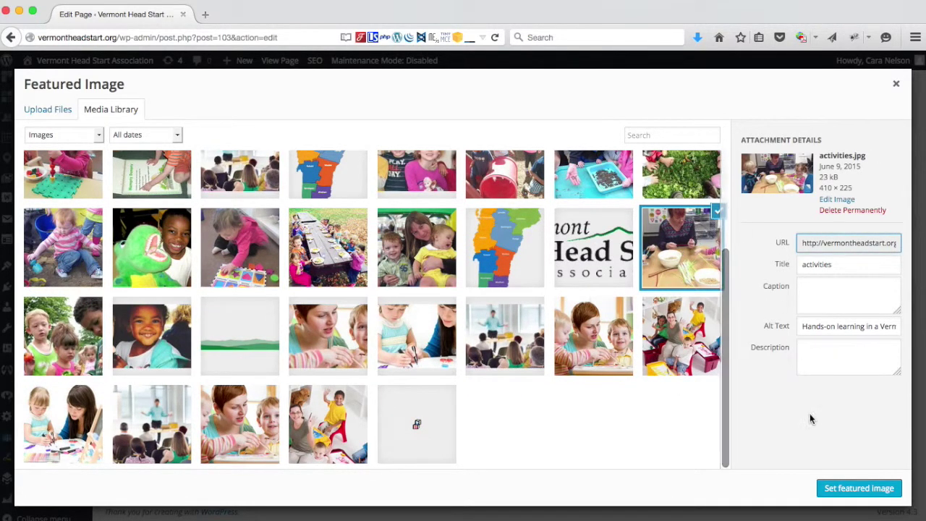
{"action": "left_click", "coordinate": [866, 490]}
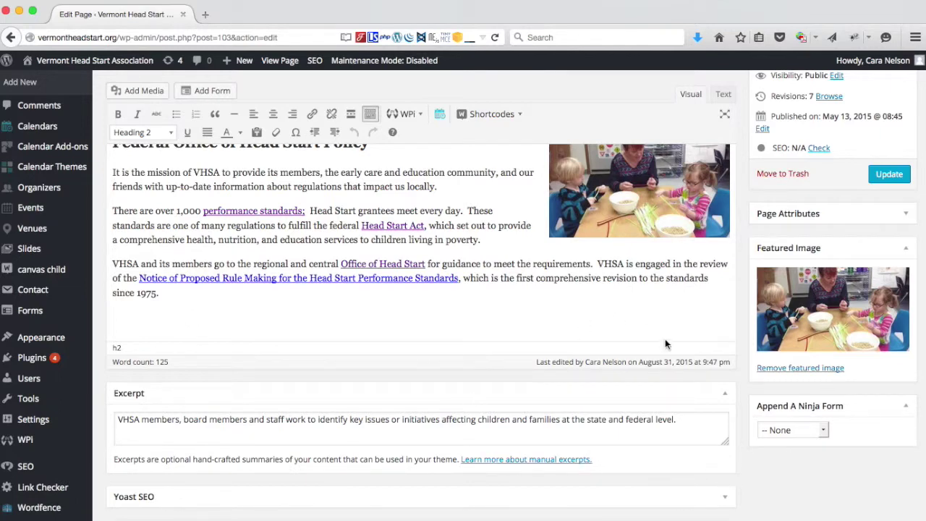
- Preview the Head Start Regulations page, and check its featured box at the foot of the home page
{"action": "scroll", "coordinate": [663, 337], "scroll_direction": "up", "scroll_amount": 3}
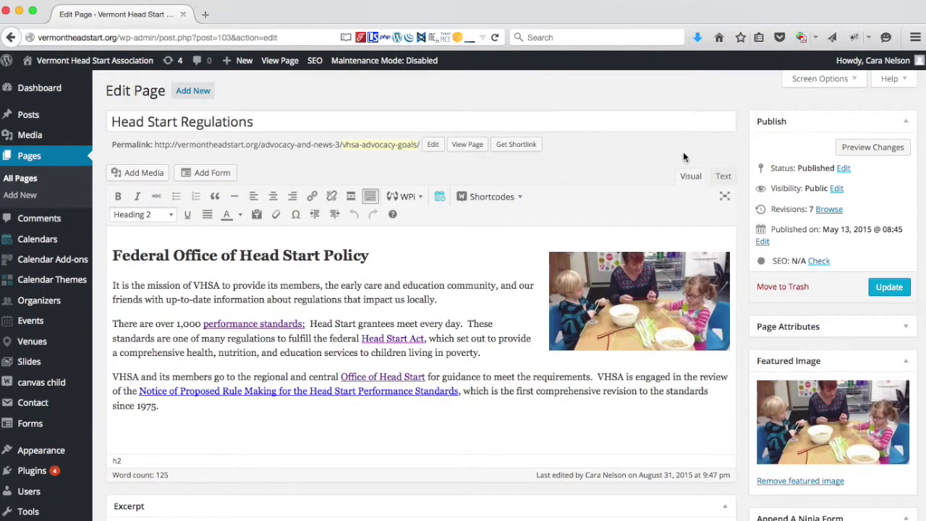
{"action": "left_click", "coordinate": [894, 148]}
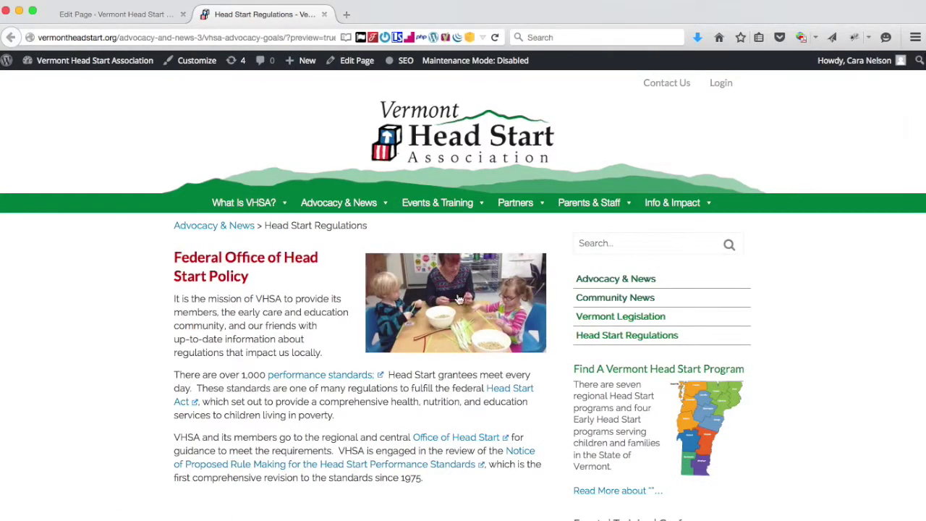
{"action": "left_click", "coordinate": [220, 203]}
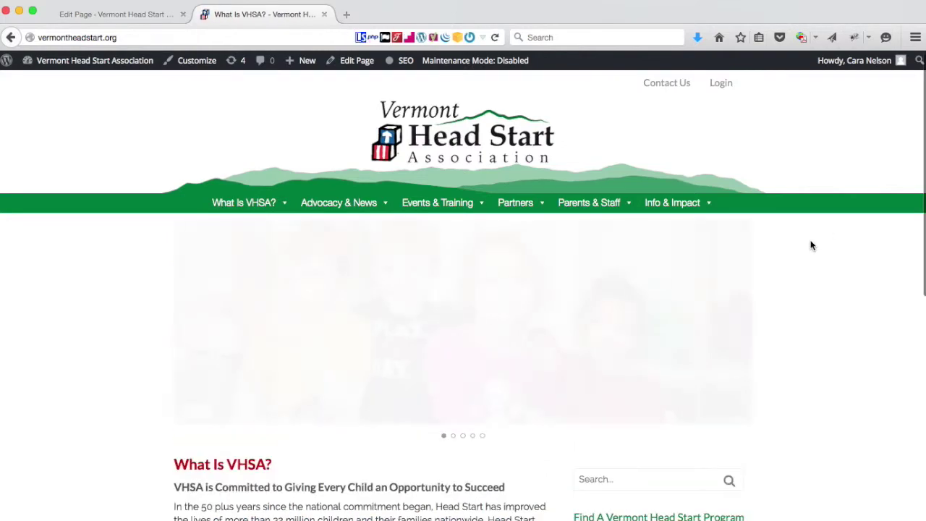
{"action": "scroll", "coordinate": [811, 246], "scroll_direction": "down", "scroll_amount": 6}
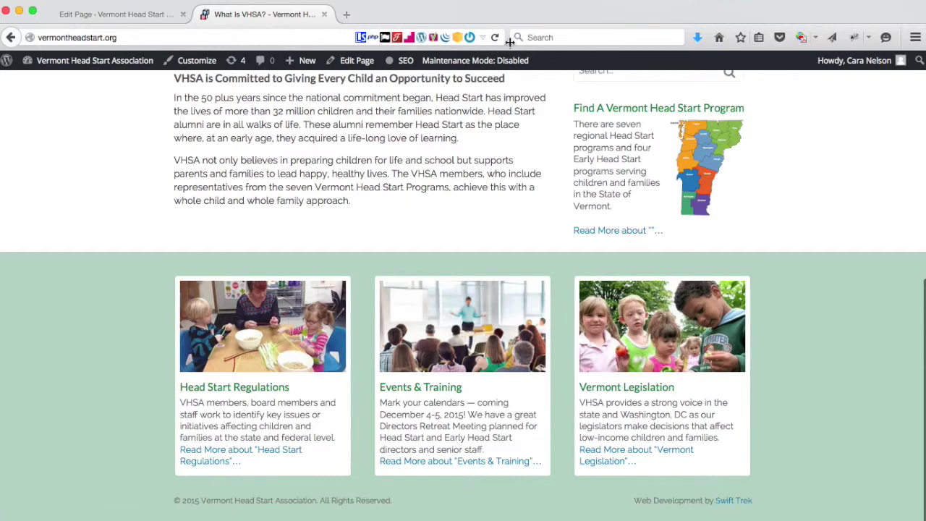
- Return to the page editor and open the site's widget management screen
{"action": "left_click", "coordinate": [135, 15]}
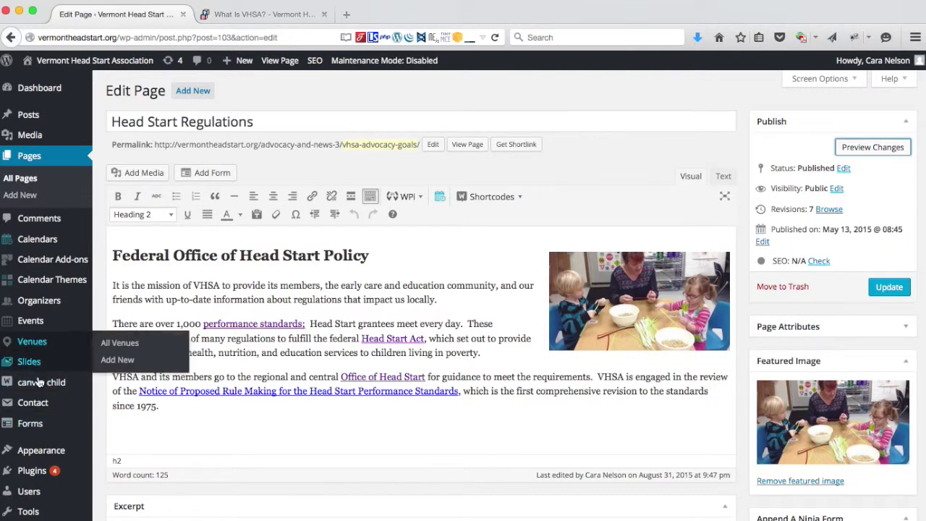
{"action": "scroll", "coordinate": [32, 376], "scroll_direction": "down", "scroll_amount": 5}
{"action": "mouse_move", "coordinate": [45, 262]}
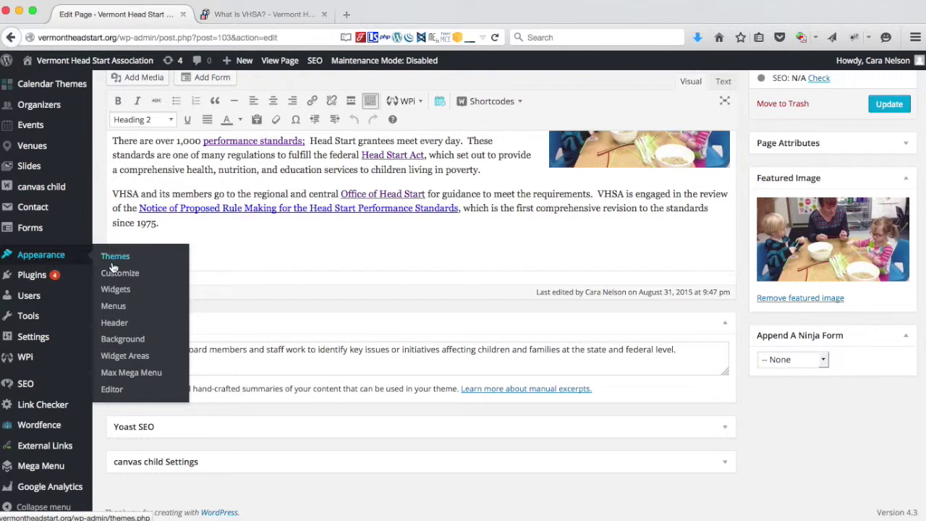
{"action": "left_click", "coordinate": [121, 293]}
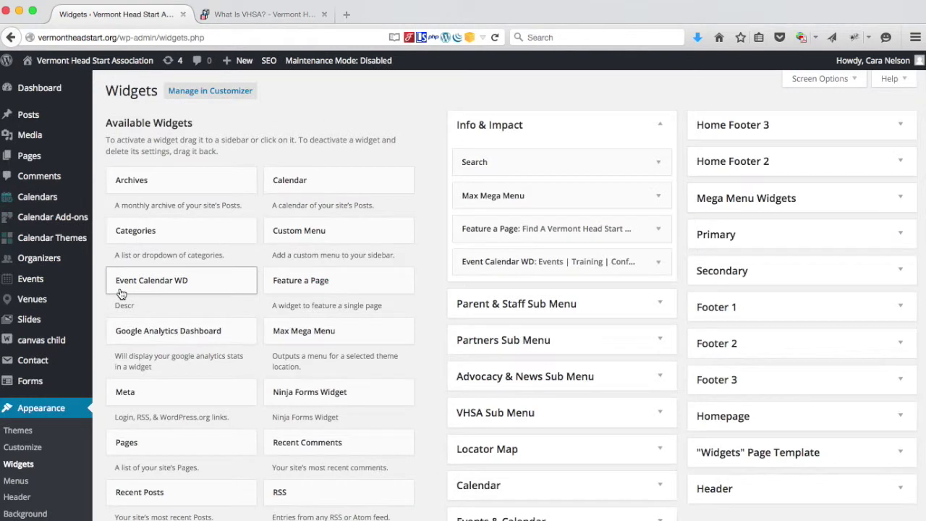
- Collapse the Info & Impact widget area and open the Feature a Page widget's settings in Home Footer 1
{"action": "left_click", "coordinate": [661, 126]}
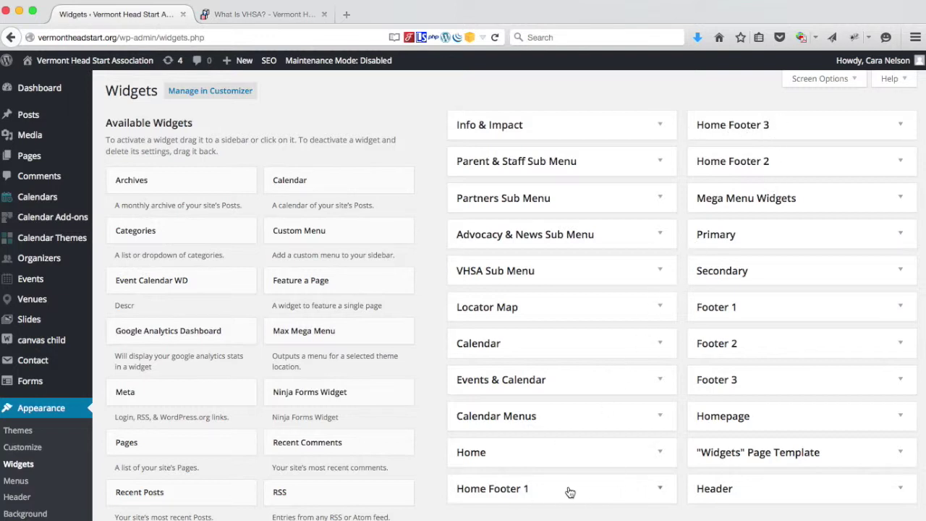
{"action": "left_click", "coordinate": [661, 490]}
{"action": "scroll", "coordinate": [620, 461], "scroll_direction": "down", "scroll_amount": 5}
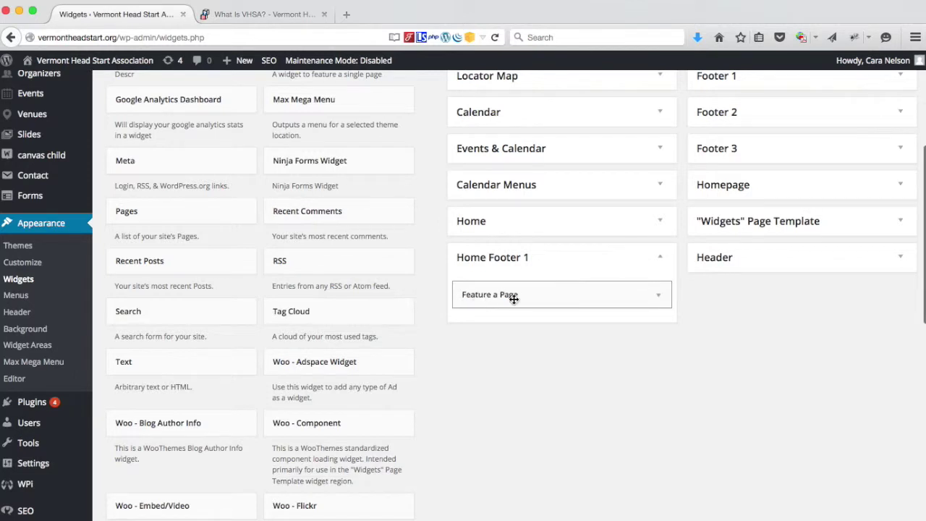
{"action": "left_click", "coordinate": [659, 297]}
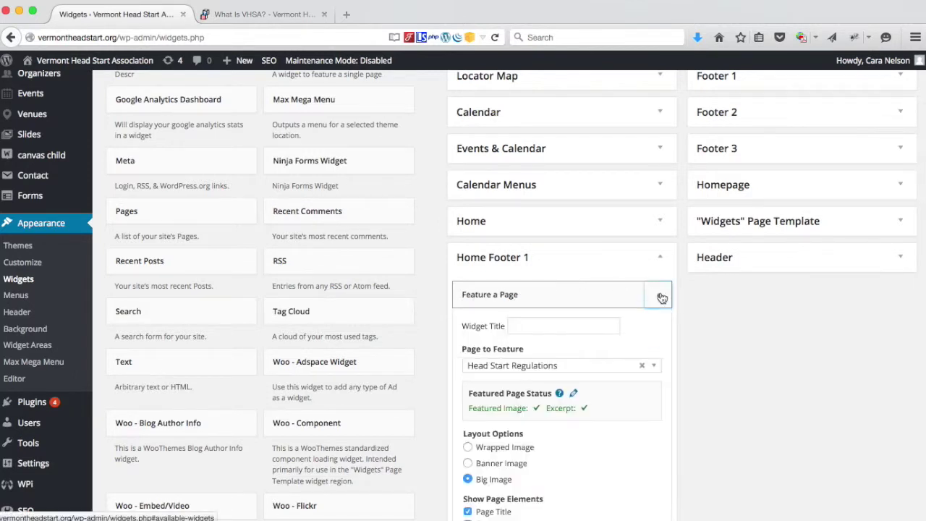
- Review the Feature a Page widget's page, layout and page element settings, and compare them with the Head Start Regulations box on the home page
{"action": "scroll", "coordinate": [659, 296], "scroll_direction": "down", "scroll_amount": 5}
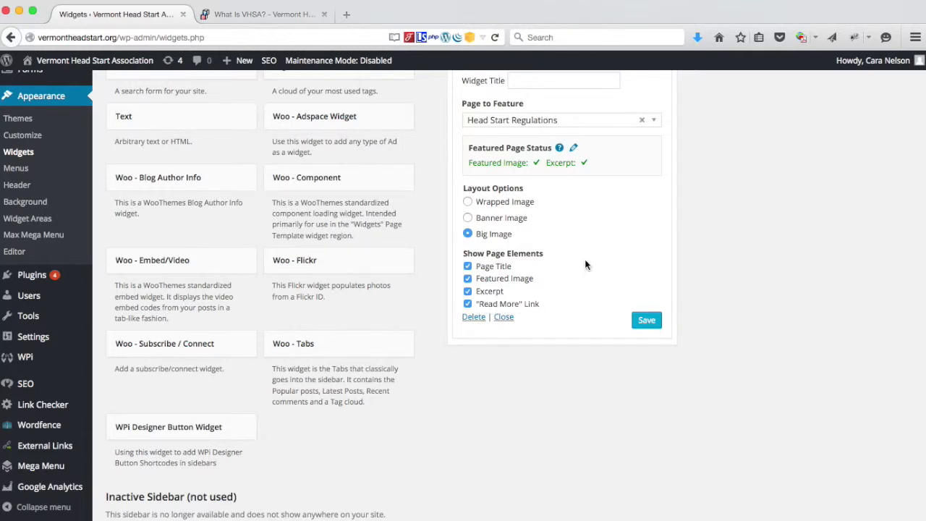
{"action": "scroll", "coordinate": [585, 262], "scroll_direction": "up", "scroll_amount": 2}
{"action": "scroll", "coordinate": [586, 266], "scroll_direction": "up", "scroll_amount": 1}
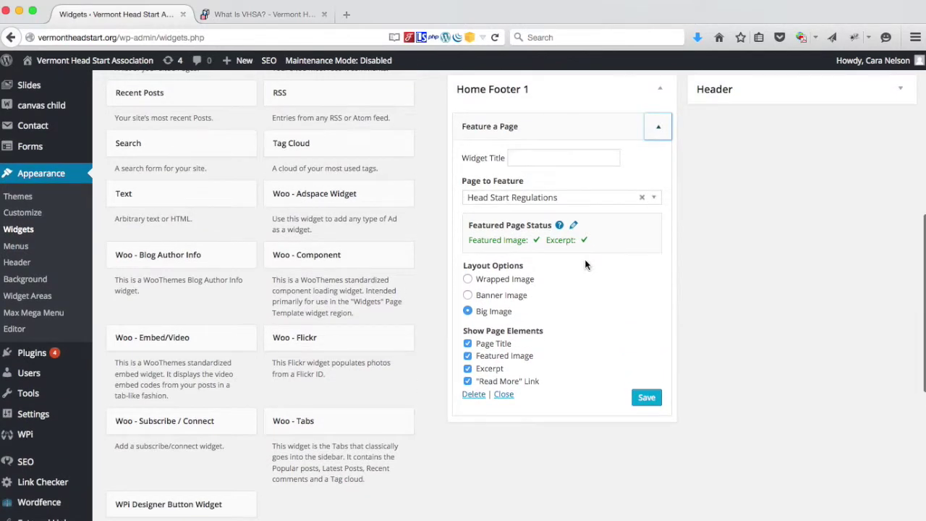
{"action": "left_click", "coordinate": [265, 15]}
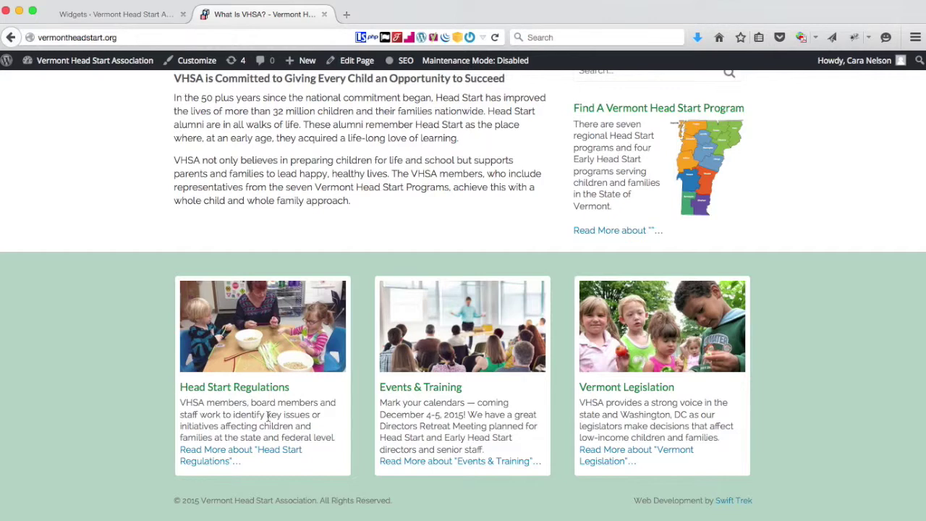
{"action": "left_click", "coordinate": [128, 15]}
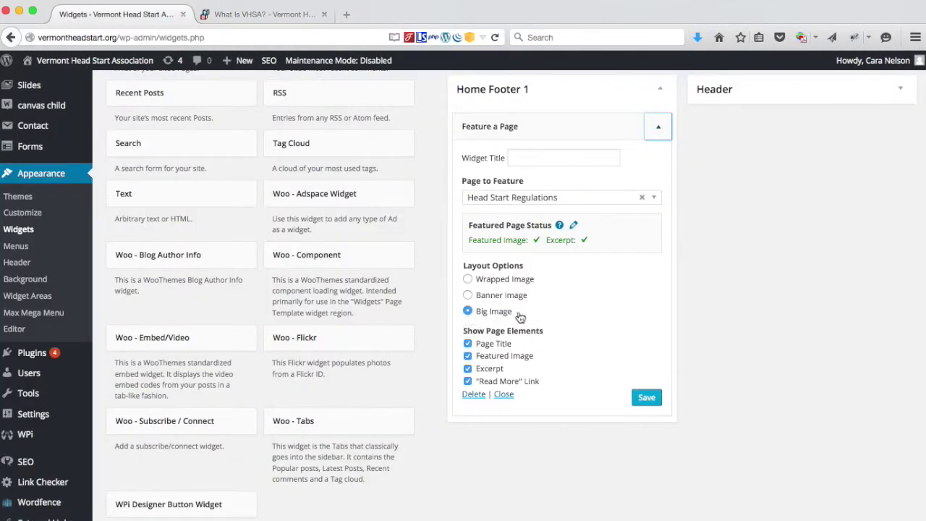
- Save the Feature a Page widget with the Banner Image layout, and reload the home page to check the Head Start Regulations box
{"action": "left_click", "coordinate": [468, 297]}
{"action": "left_click", "coordinate": [646, 398]}
{"action": "left_click", "coordinate": [290, 15]}
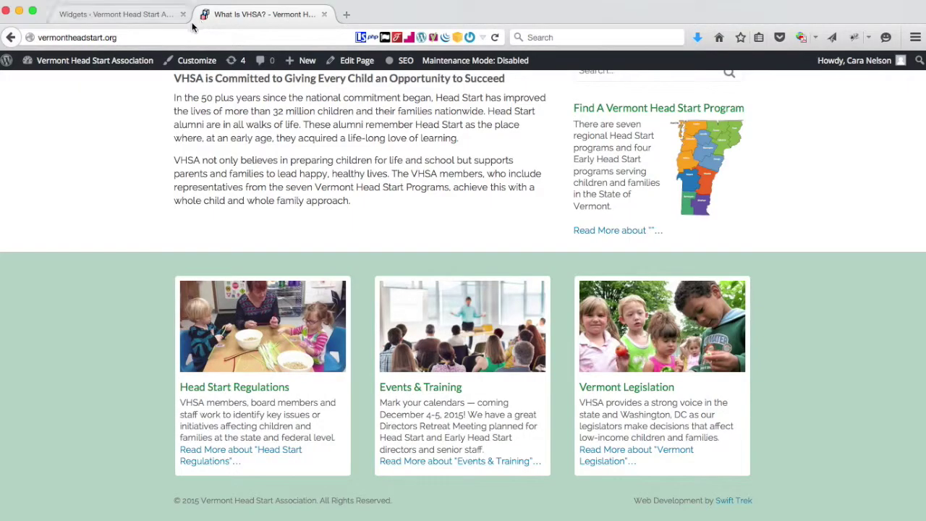
{"action": "left_click", "coordinate": [495, 38]}
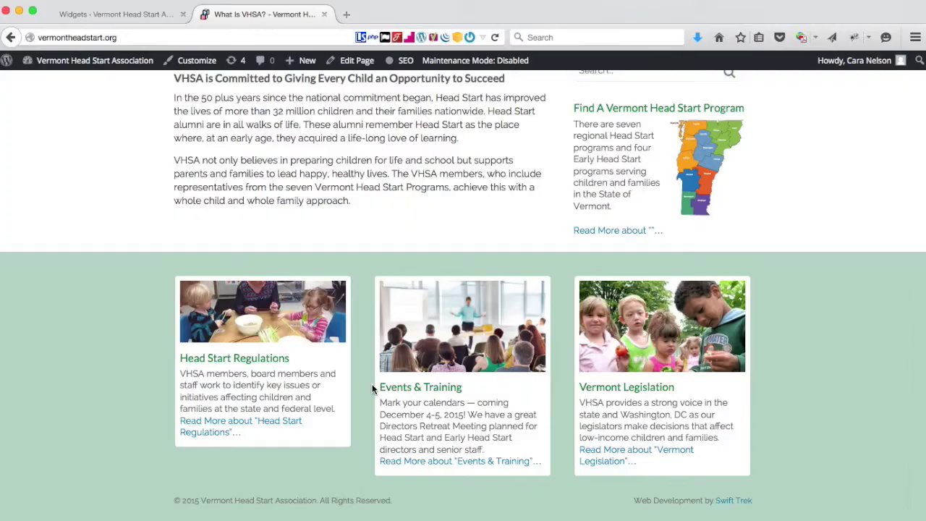
- Change the widget's layout to Wrapped Image, save it, and check the Head Start Regulations box on the reloaded home page
{"action": "left_click", "coordinate": [141, 16]}
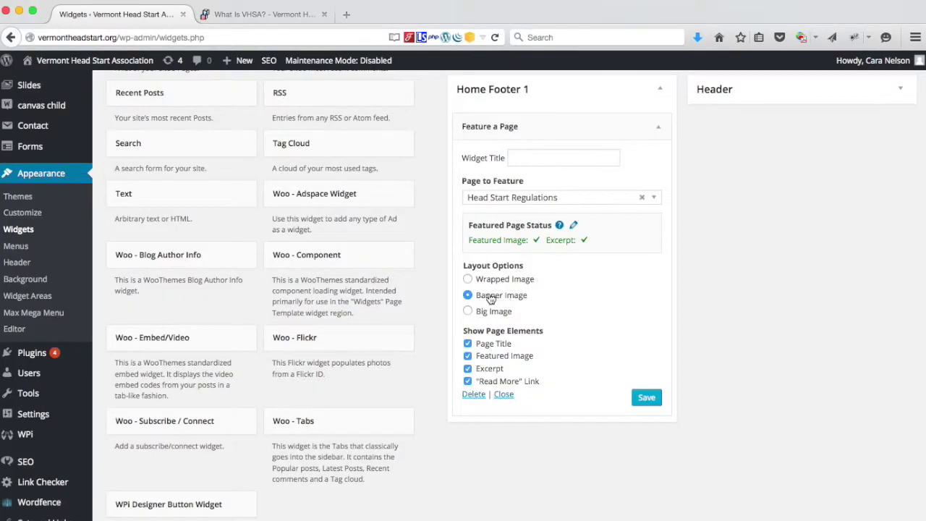
{"action": "left_click", "coordinate": [468, 279]}
{"action": "left_click", "coordinate": [646, 399]}
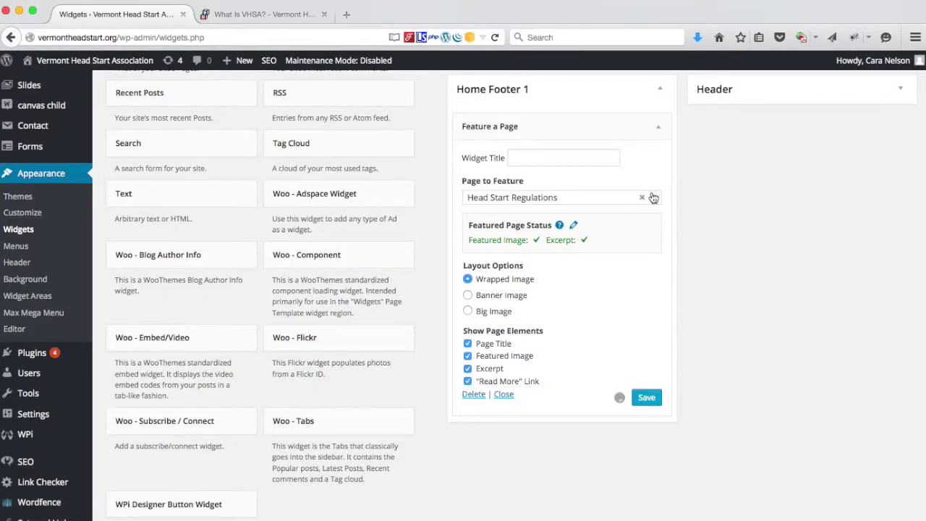
{"action": "left_click", "coordinate": [274, 15]}
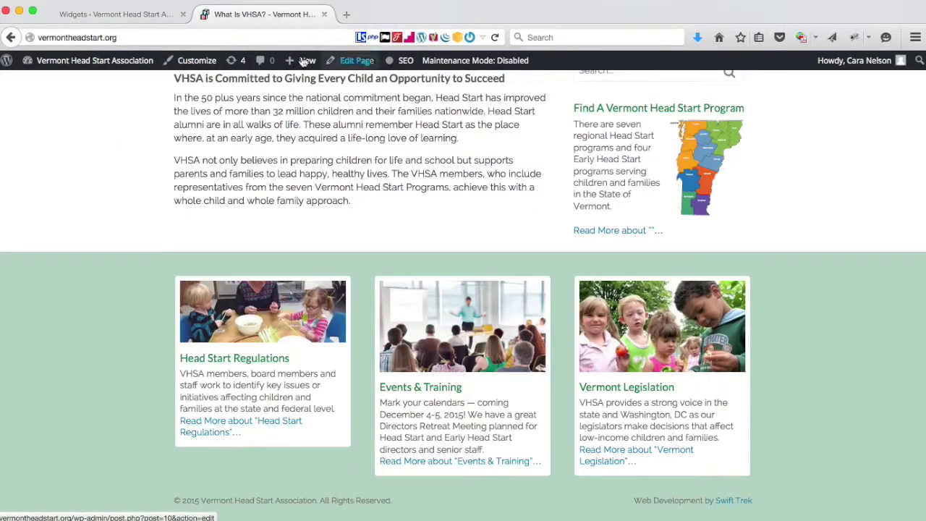
{"action": "left_click", "coordinate": [496, 38]}
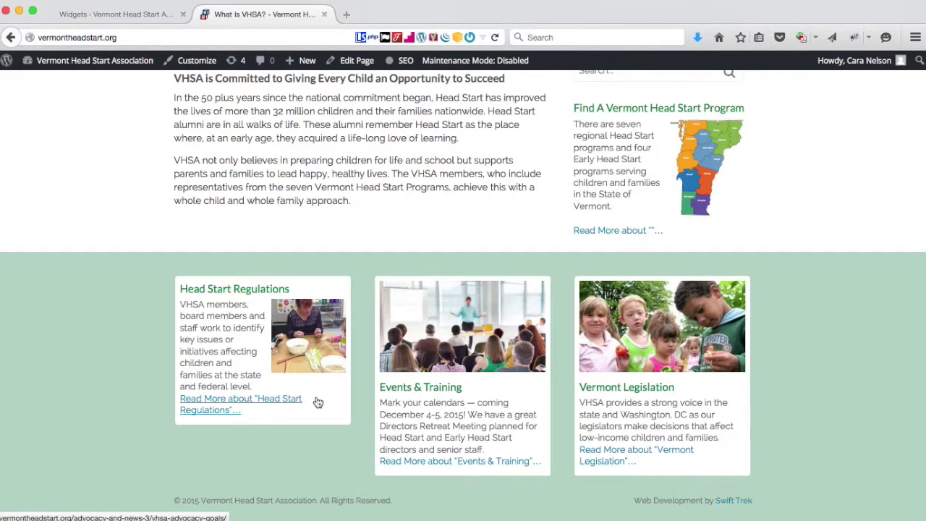
- Browse the widget's list of pages to feature, examining which ones have a featured image and an excerpt, and keep Head Start Regulations
{"action": "left_click", "coordinate": [94, 19]}
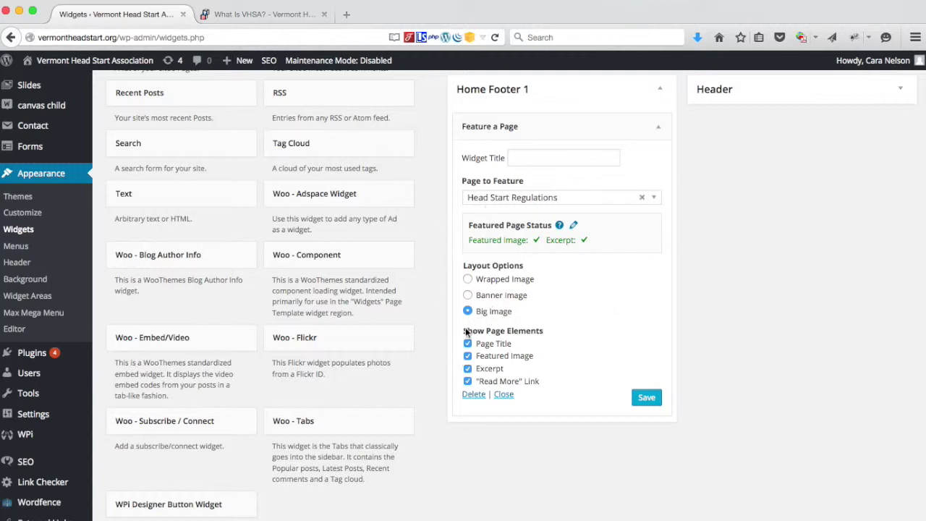
{"action": "left_click", "coordinate": [657, 198]}
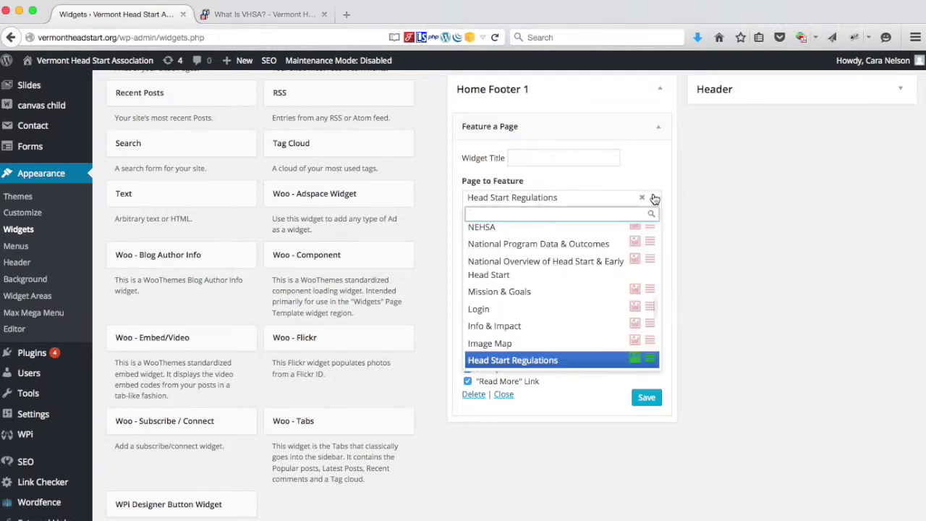
{"action": "scroll", "coordinate": [628, 304], "scroll_direction": "up", "scroll_amount": 1}
{"action": "scroll", "coordinate": [615, 311], "scroll_direction": "down", "scroll_amount": 4}
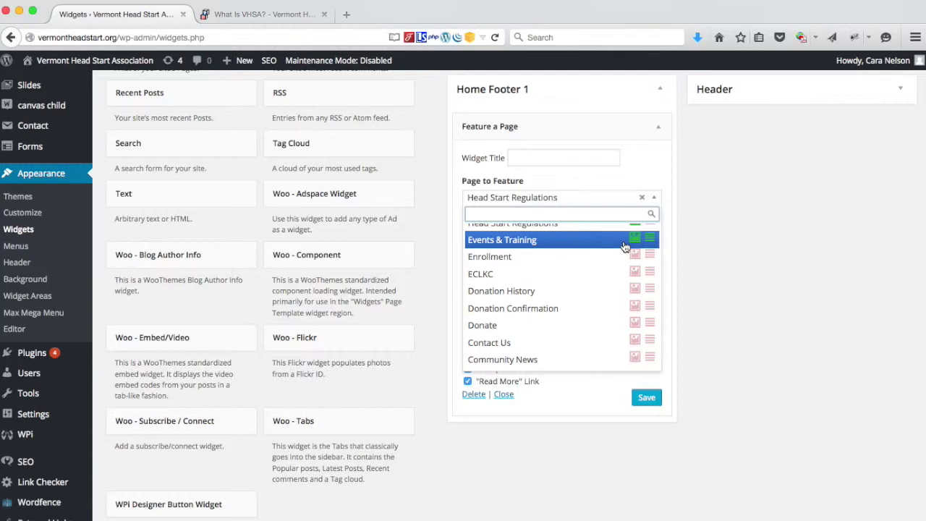
{"action": "scroll", "coordinate": [625, 248], "scroll_direction": "up", "scroll_amount": 3}
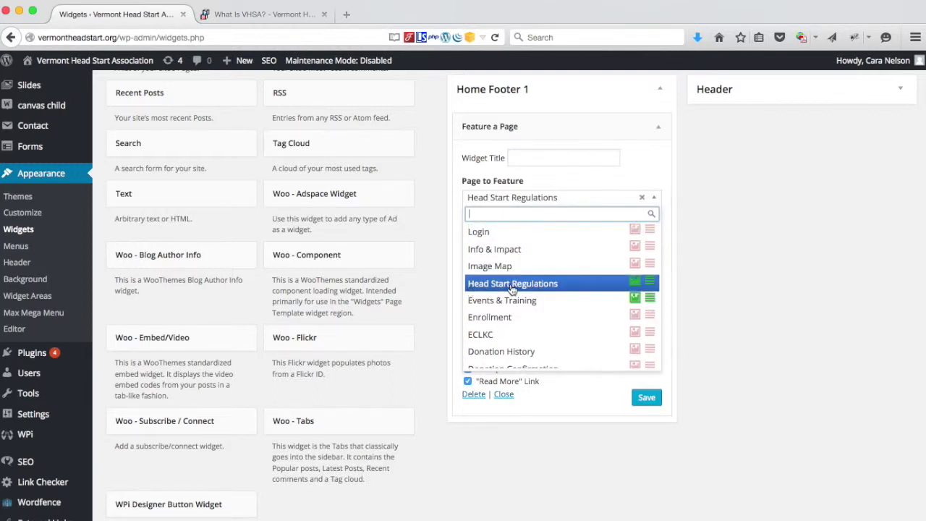
{"action": "scroll", "coordinate": [512, 298], "scroll_direction": "down", "scroll_amount": 4}
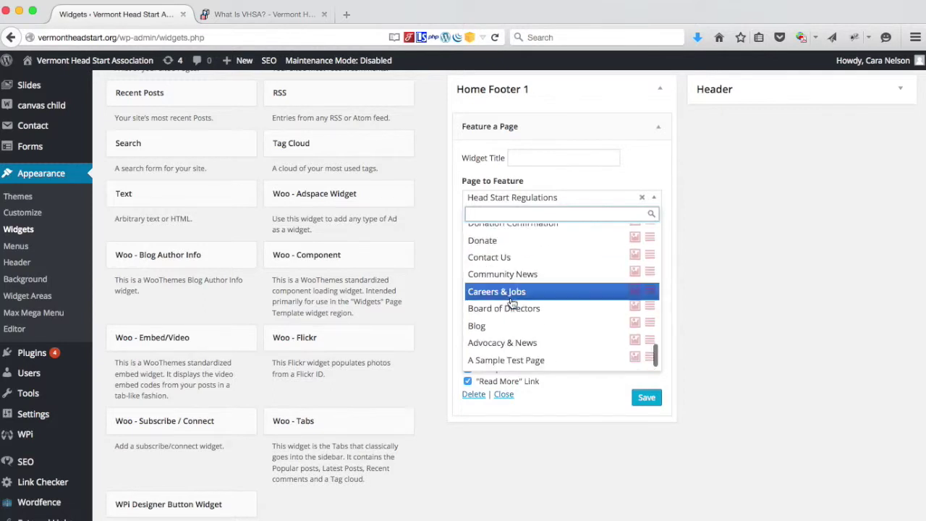
{"action": "scroll", "coordinate": [512, 303], "scroll_direction": "up", "scroll_amount": 10}
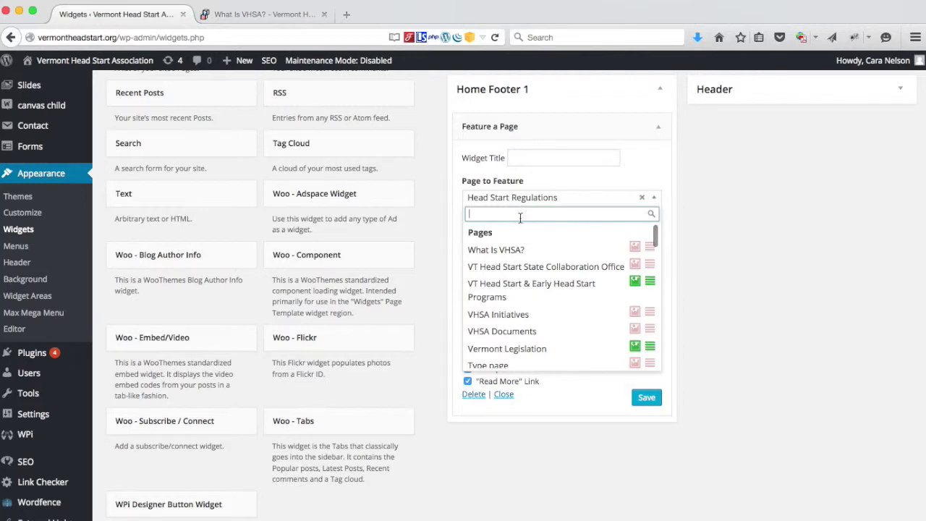
{"action": "left_click", "coordinate": [659, 168]}
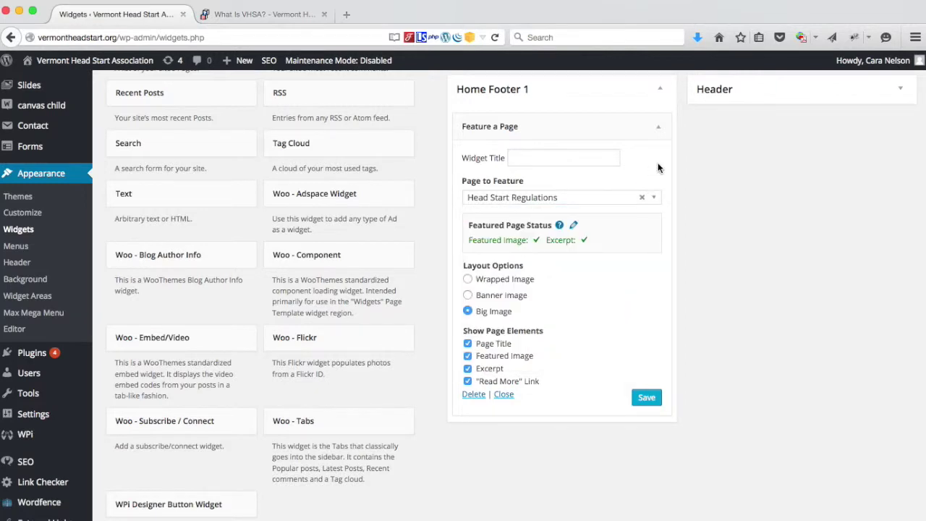
- Save the Feature a Page widget with the Big Image layout, and reload the home page to check the footer box
{"action": "left_click", "coordinate": [272, 14]}
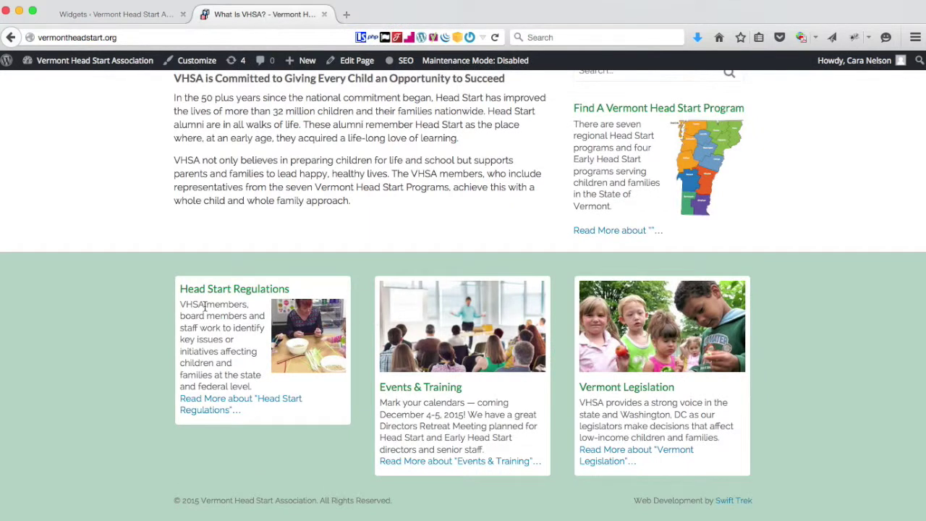
{"action": "left_click", "coordinate": [494, 37]}
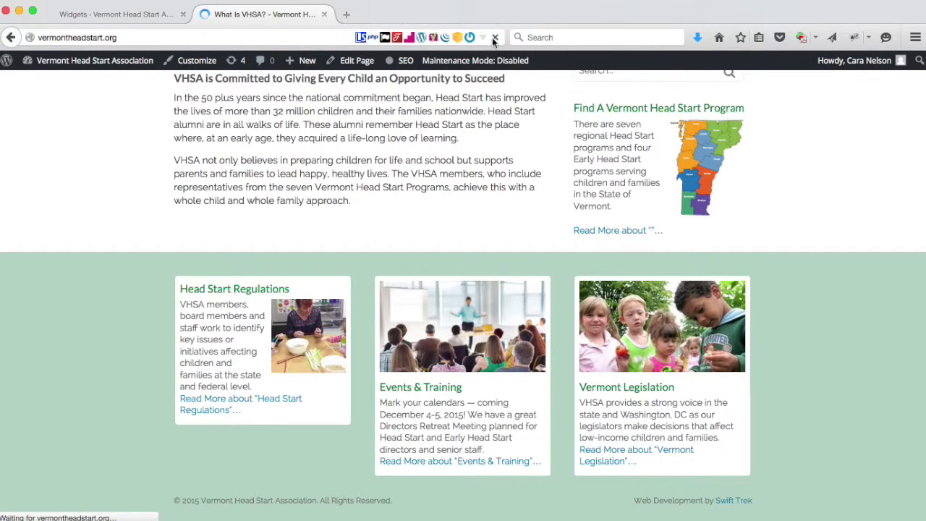
{"action": "left_click", "coordinate": [161, 19]}
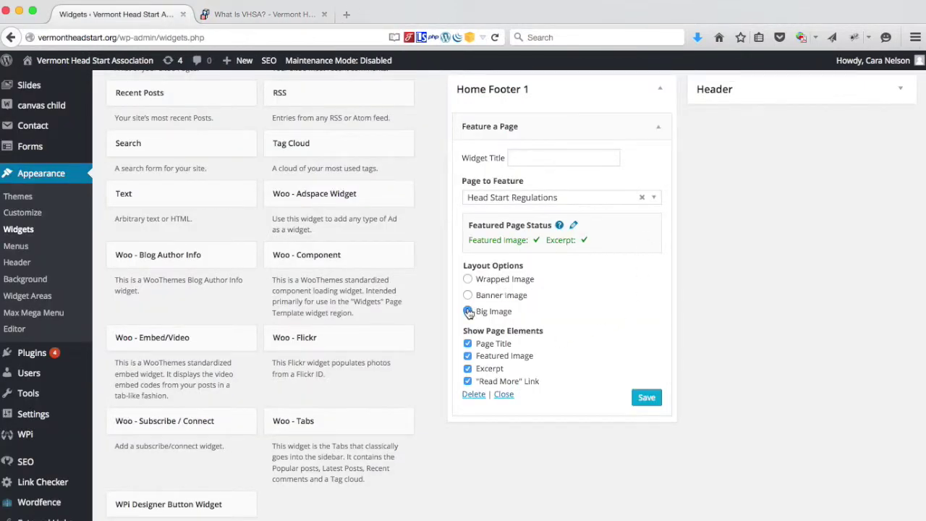
{"action": "left_click", "coordinate": [642, 399]}
{"action": "left_click", "coordinate": [252, 16]}
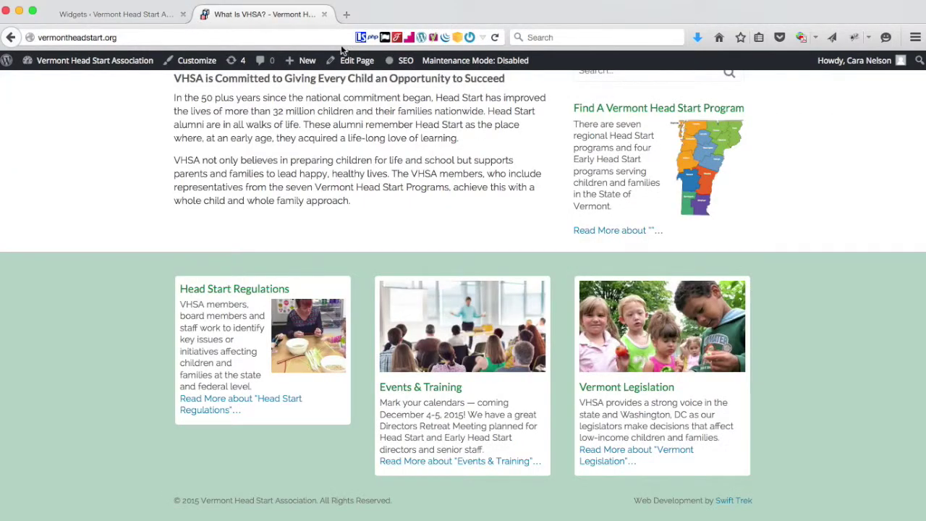
{"action": "left_click", "coordinate": [495, 38]}
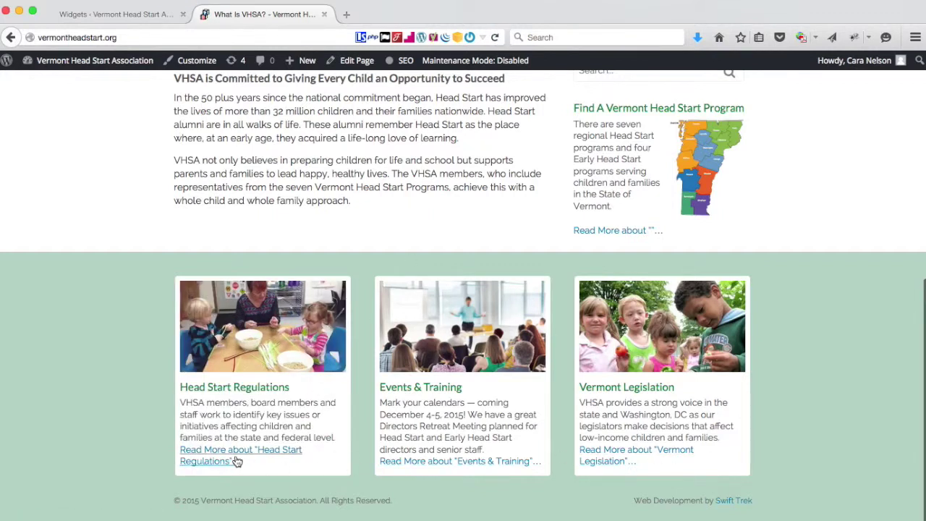
- Follow the Read More link in the Head Start Regulations box, go back to the home page and return to the widget settings
{"action": "left_click", "coordinate": [210, 457]}
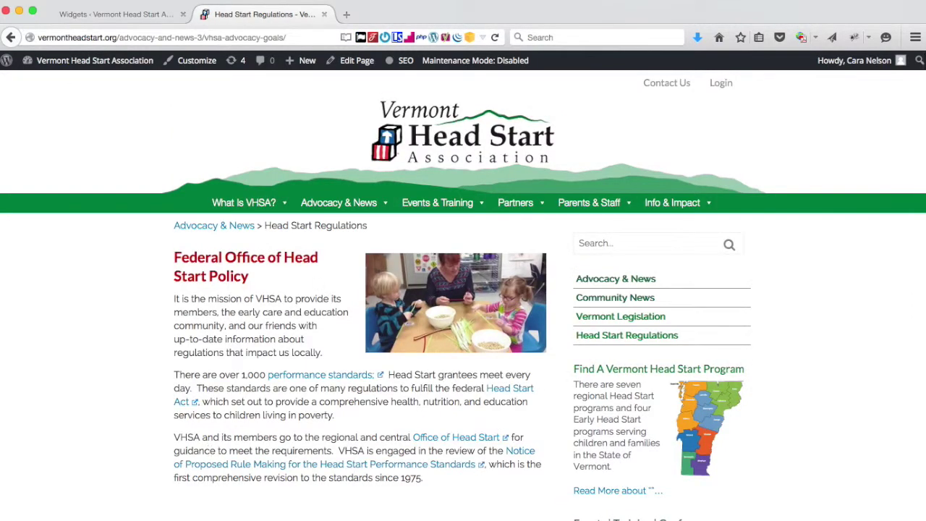
{"action": "left_click", "coordinate": [11, 37]}
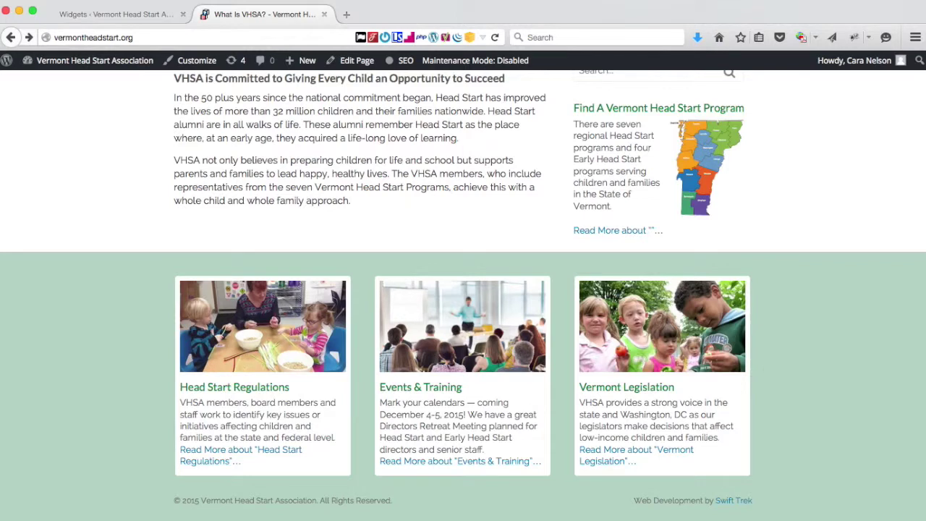
{"action": "left_click", "coordinate": [166, 14]}
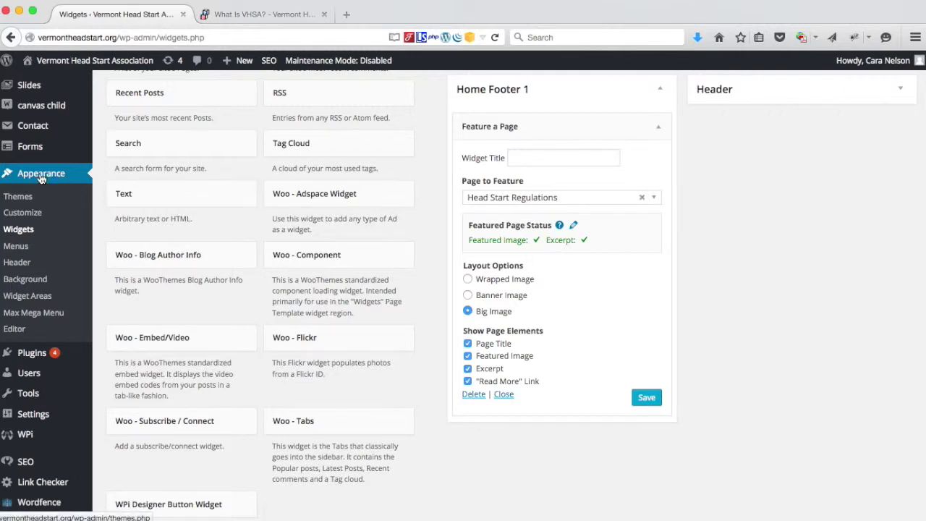
- Open the Head Start Regulations page for editing from the site's page list, and review its excerpt and featured image
{"action": "scroll", "coordinate": [42, 176], "scroll_direction": "up", "scroll_amount": 3}
{"action": "scroll", "coordinate": [42, 176], "scroll_direction": "up", "scroll_amount": 1}
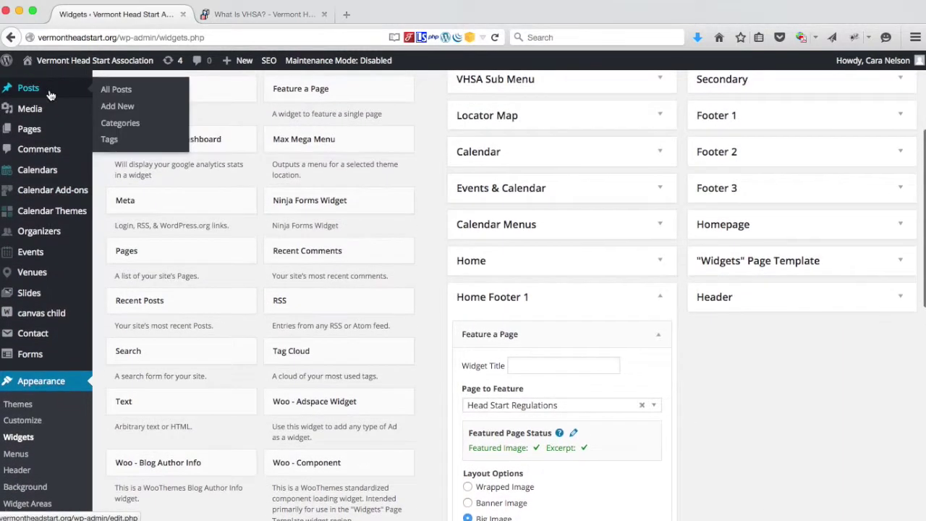
{"action": "left_click", "coordinate": [29, 130]}
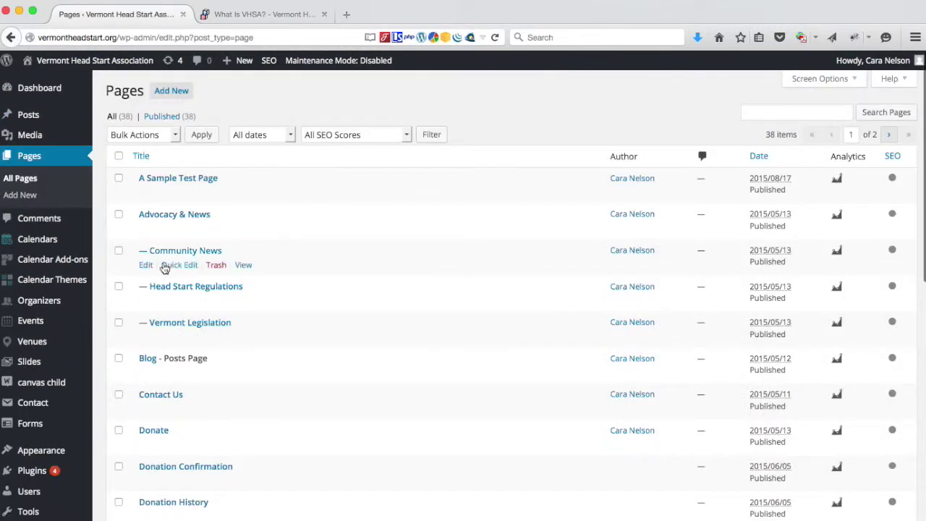
{"action": "left_click", "coordinate": [191, 288]}
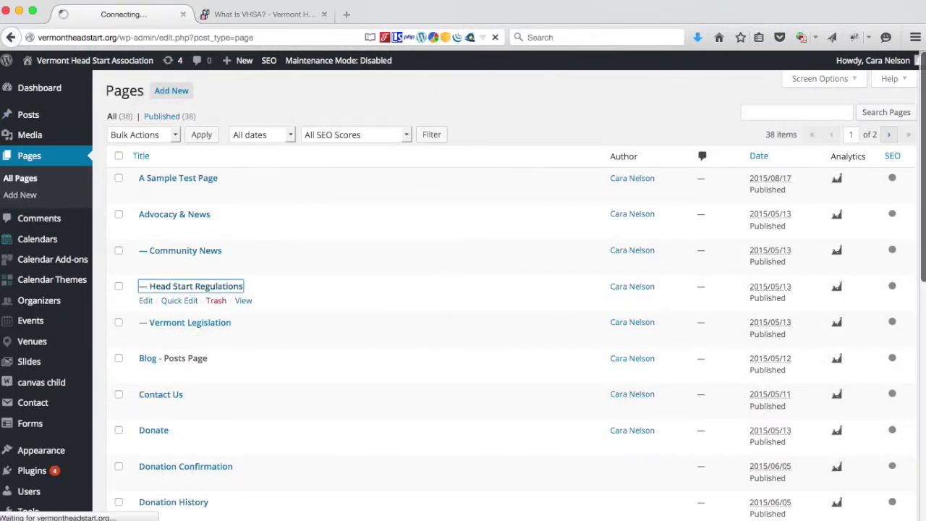
{"action": "scroll", "coordinate": [652, 318], "scroll_direction": "down", "scroll_amount": 3}
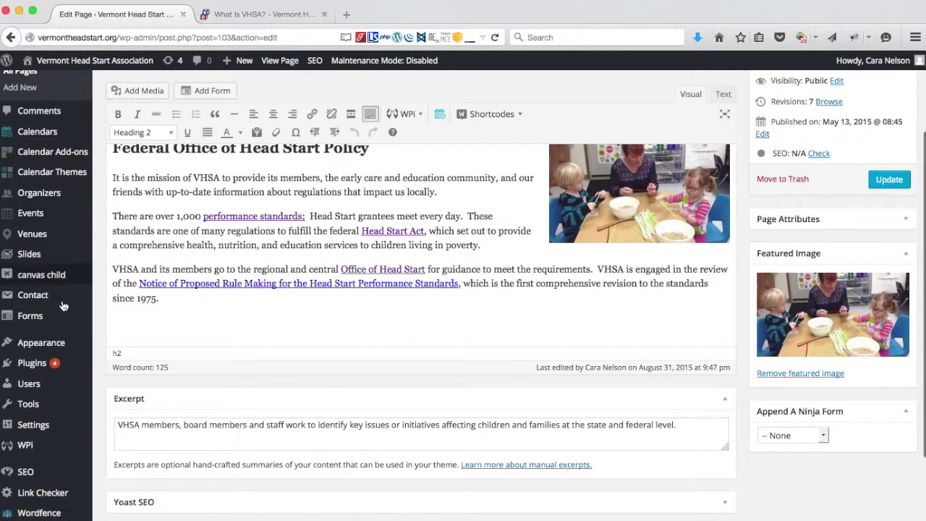
- Go to the site's widget settings and check which widgets the Home Footer 3 and Home Footer 2 areas contain
{"action": "left_click", "coordinate": [48, 345]}
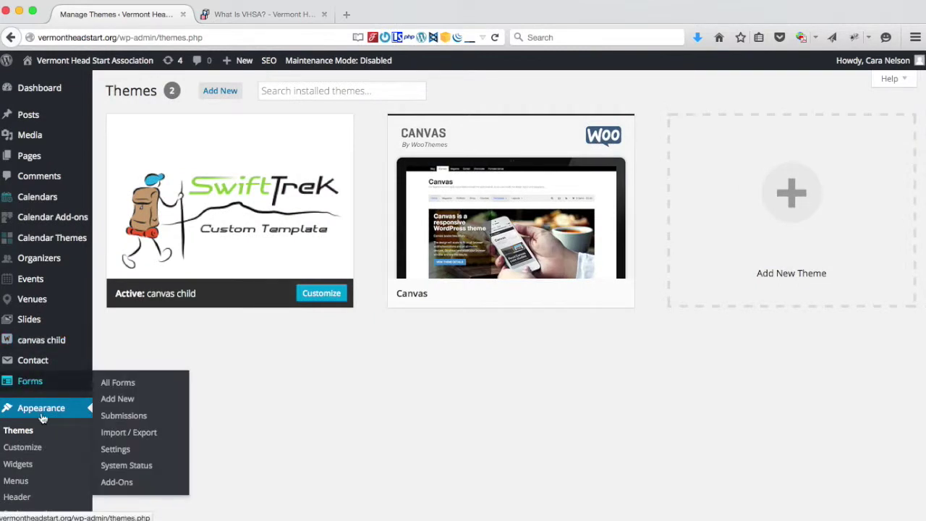
{"action": "left_click", "coordinate": [21, 467]}
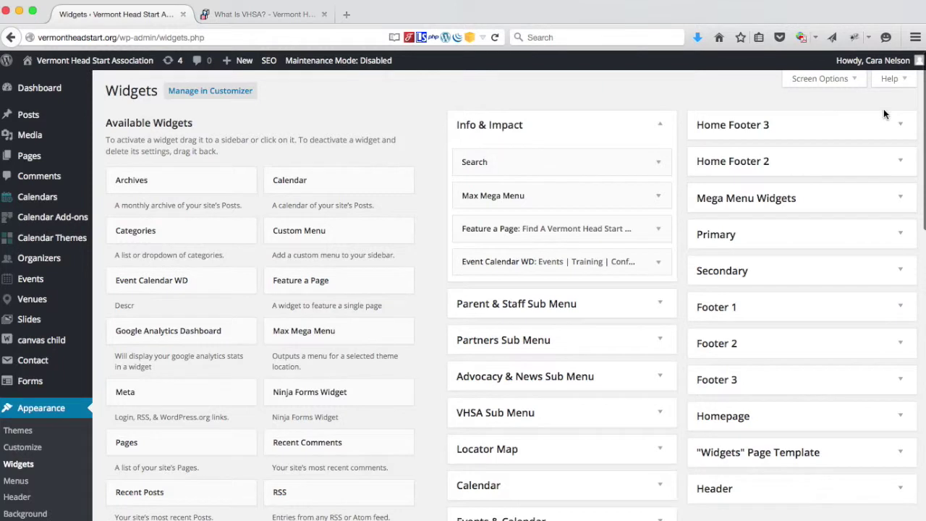
{"action": "left_click", "coordinate": [904, 124]}
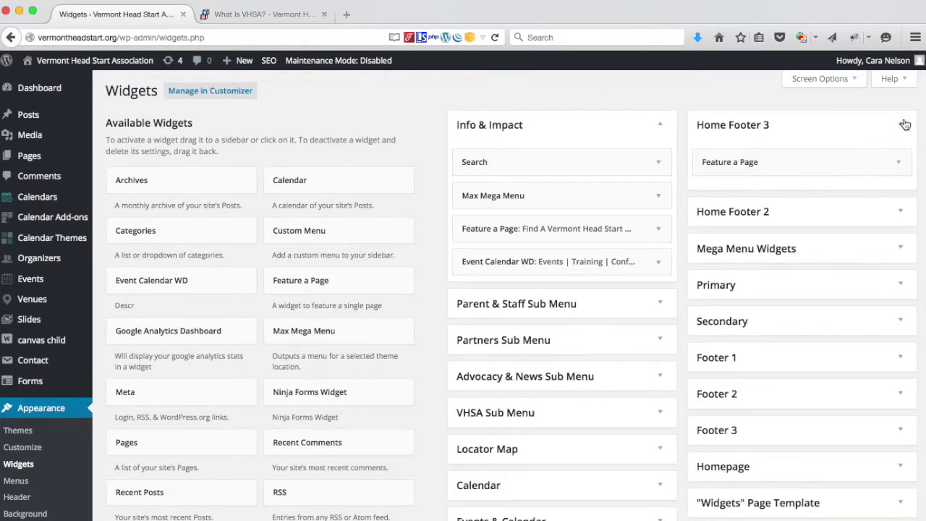
{"action": "left_click", "coordinate": [904, 124]}
{"action": "left_click", "coordinate": [902, 162]}
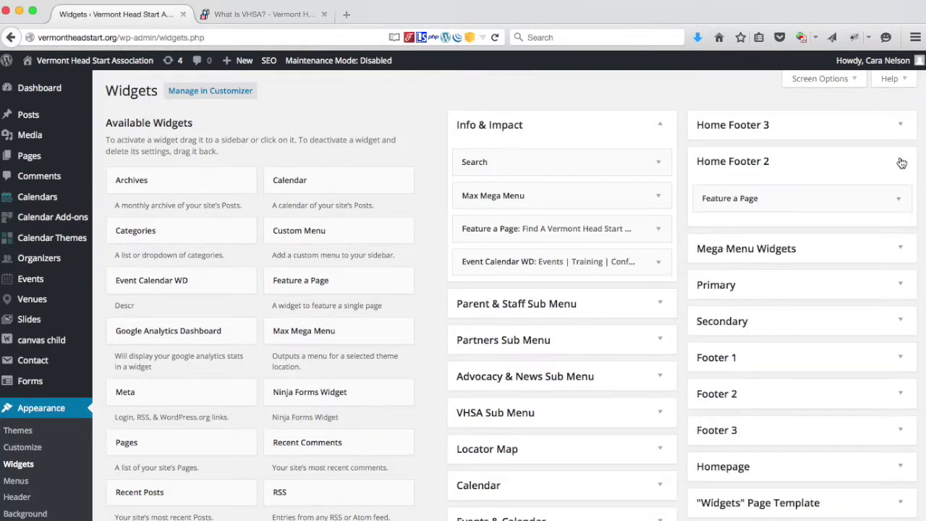
{"action": "left_click", "coordinate": [902, 162]}
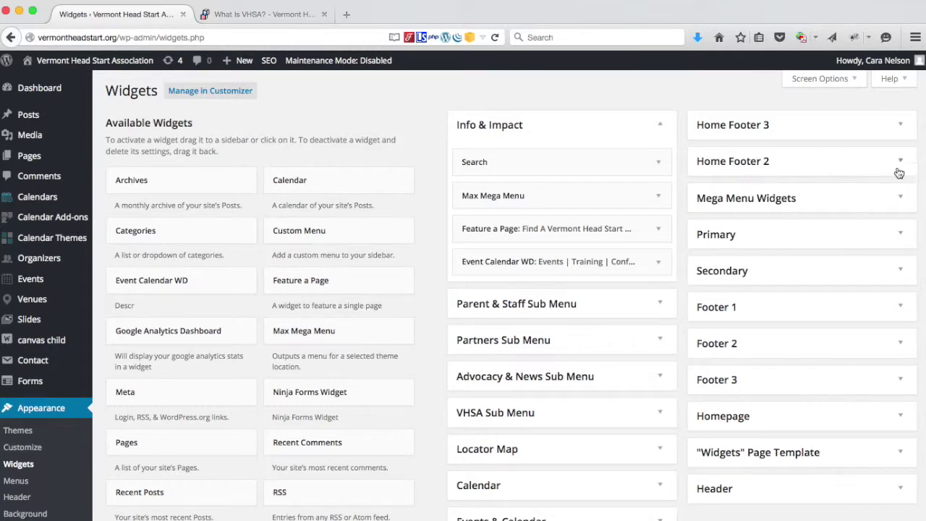
- Expand the Feature a Page widget in the Home Footer 1 area and review its page status, layout options and shown page elements
{"action": "scroll", "coordinate": [611, 356], "scroll_direction": "down", "scroll_amount": 5}
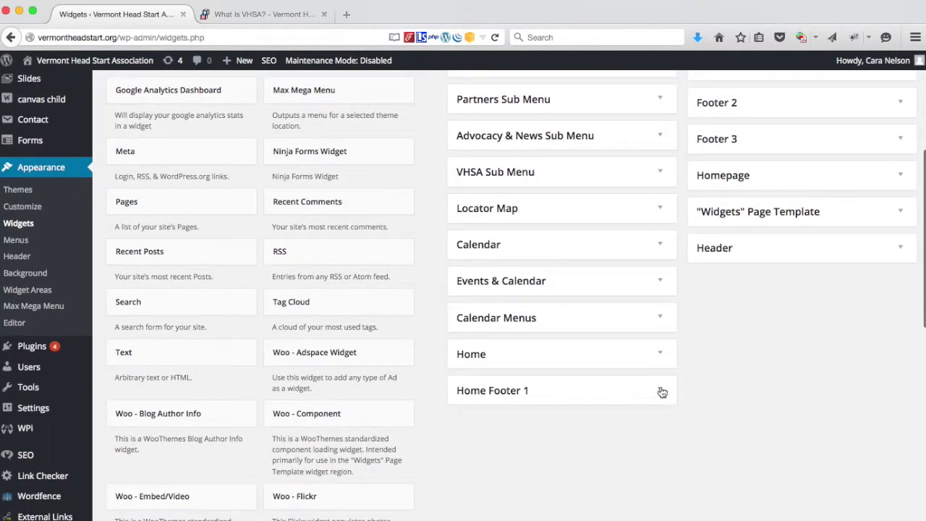
{"action": "left_click", "coordinate": [661, 391]}
{"action": "left_click", "coordinate": [659, 428]}
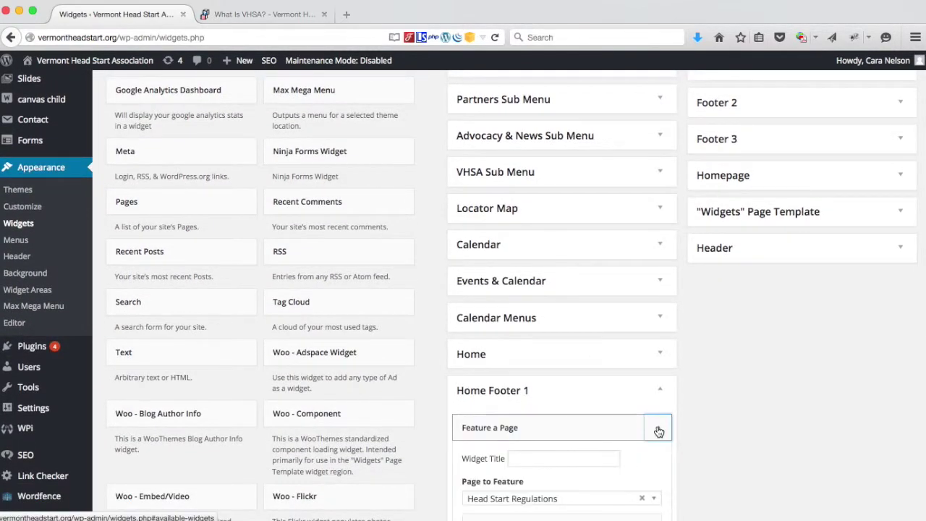
{"action": "scroll", "coordinate": [659, 432], "scroll_direction": "down", "scroll_amount": 4}
{"action": "scroll", "coordinate": [658, 432], "scroll_direction": "down", "scroll_amount": 3}
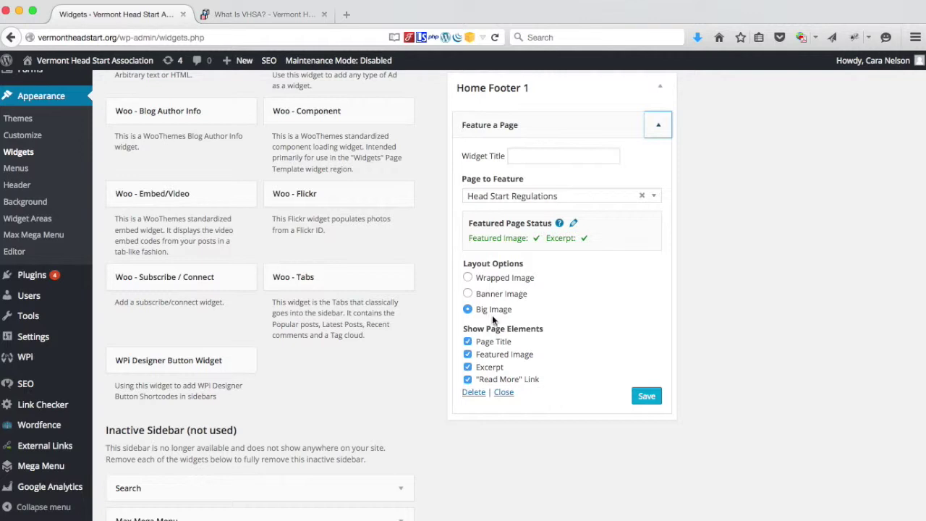
{"action": "scroll", "coordinate": [588, 327], "scroll_direction": "up", "scroll_amount": 2}
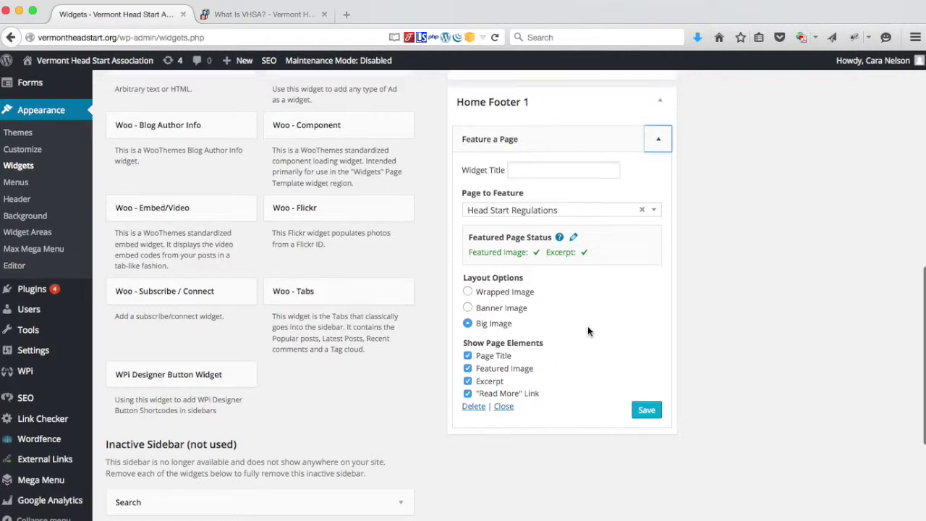
- View the widget's list of pages to feature, close it keeping Head Start Regulations, and return to the Home Footer 2 and 3 areas
{"action": "left_click", "coordinate": [659, 277]}
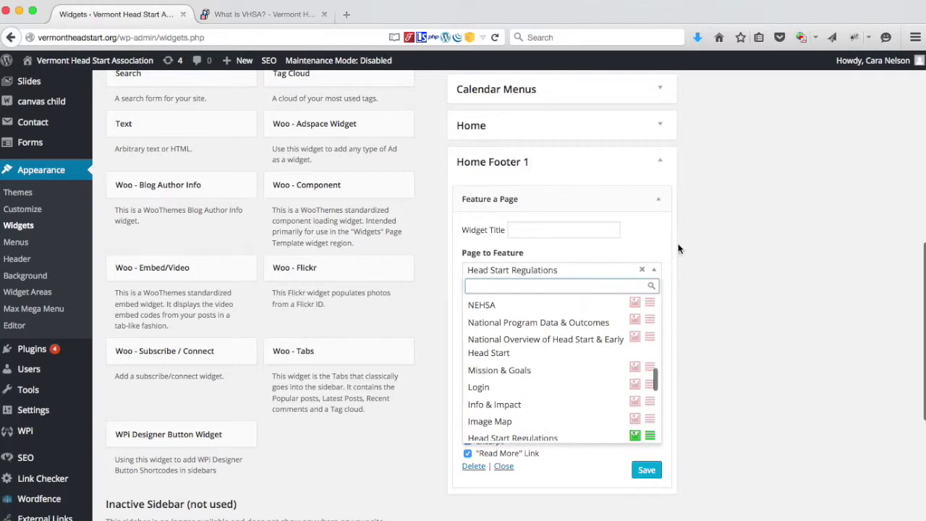
{"action": "left_click", "coordinate": [715, 232]}
{"action": "scroll", "coordinate": [716, 231], "scroll_direction": "up", "scroll_amount": 8}
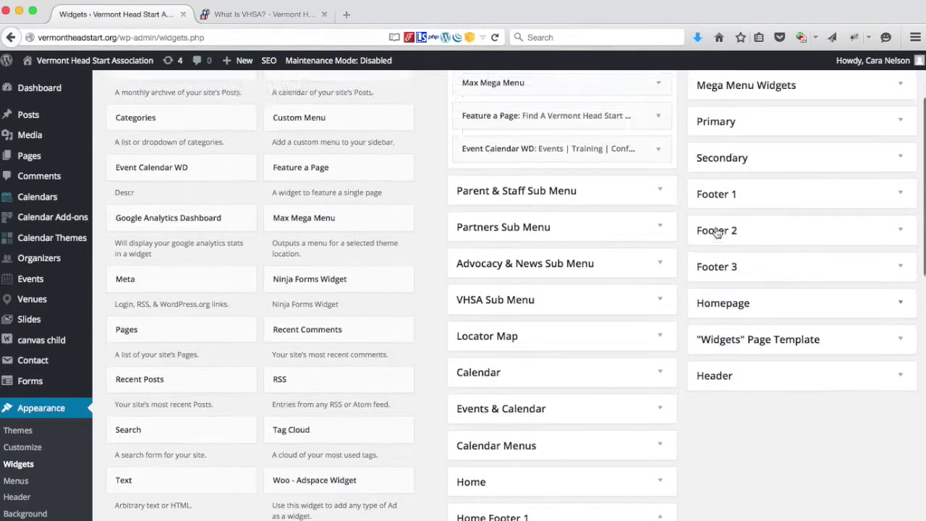
{"action": "scroll", "coordinate": [717, 232], "scroll_direction": "up", "scroll_amount": 1}
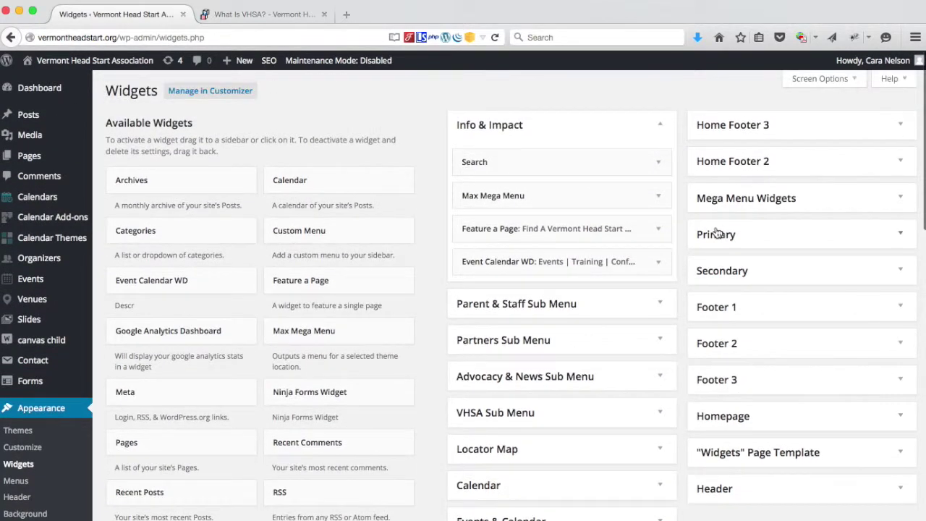
- Switch to the open home page and review the three featured page boxes in its footer
{"action": "left_click", "coordinate": [289, 13]}
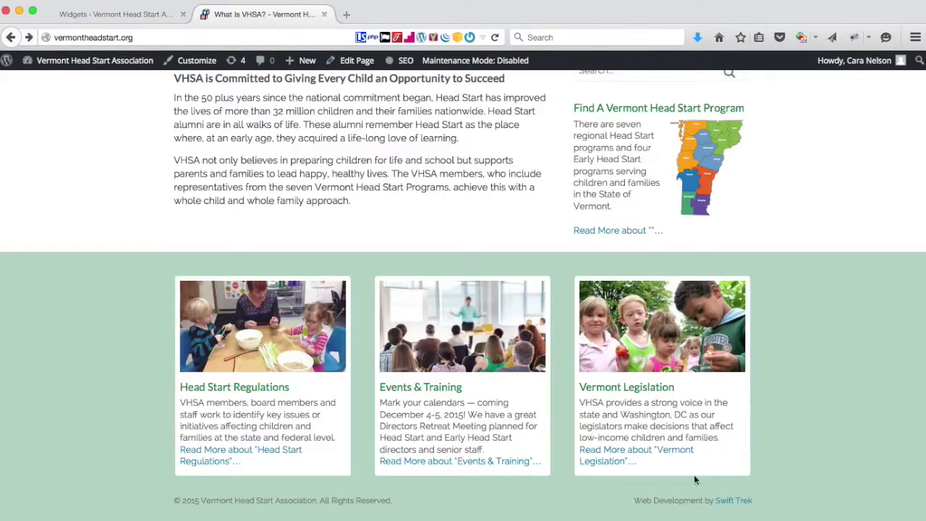
{"action": "scroll", "coordinate": [813, 357], "scroll_direction": "up", "scroll_amount": 3}
{"action": "scroll", "coordinate": [813, 357], "scroll_direction": "down", "scroll_amount": 2}
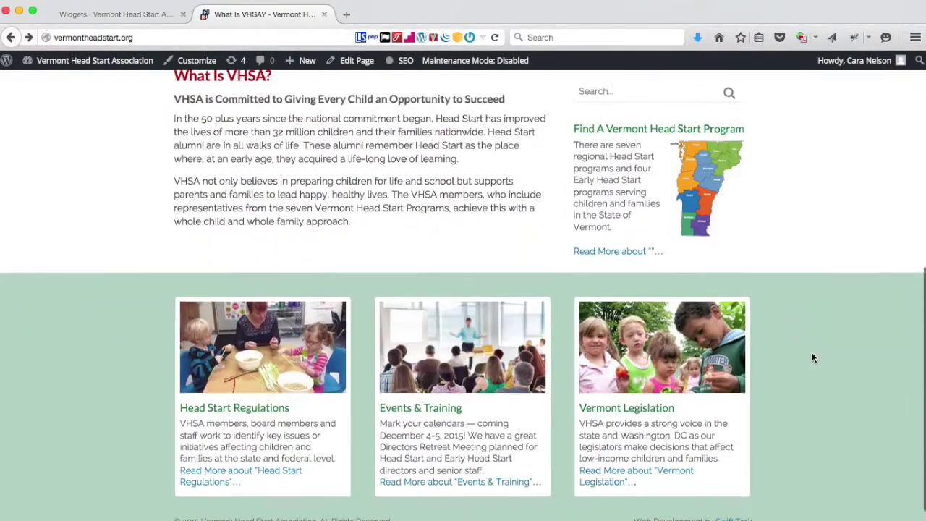